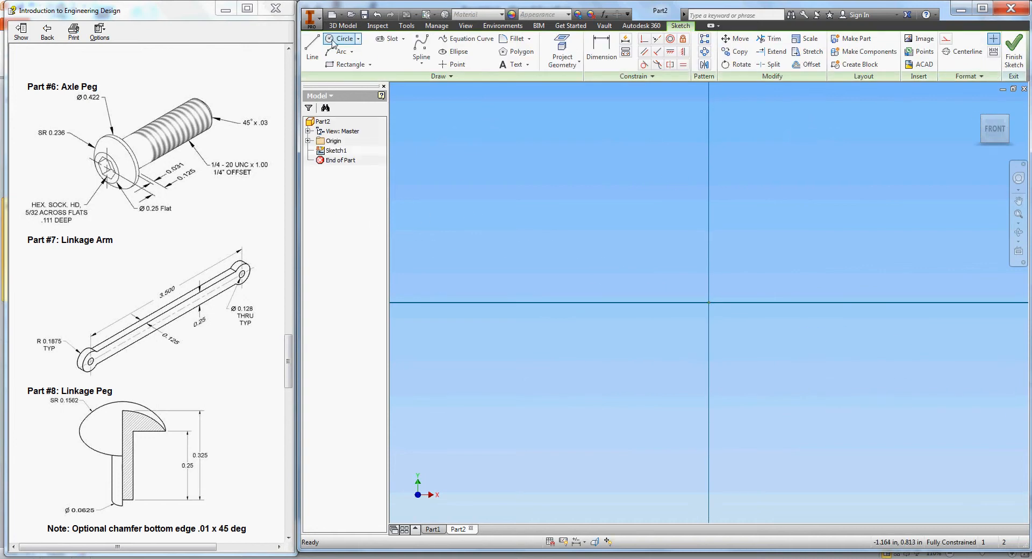
- Pick the Center Point Circle tool on the Sketch ribbon
left_click(344, 39)
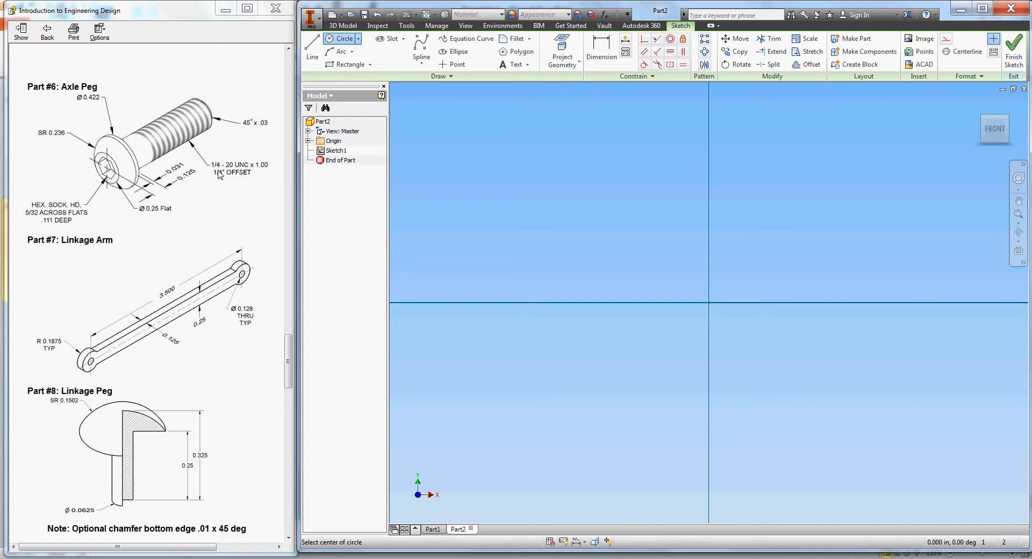
- Draw a circle centred on the sketch origin and finish the sketch
left_click(709, 302)
left_click(712, 211)
right_click(536, 223)
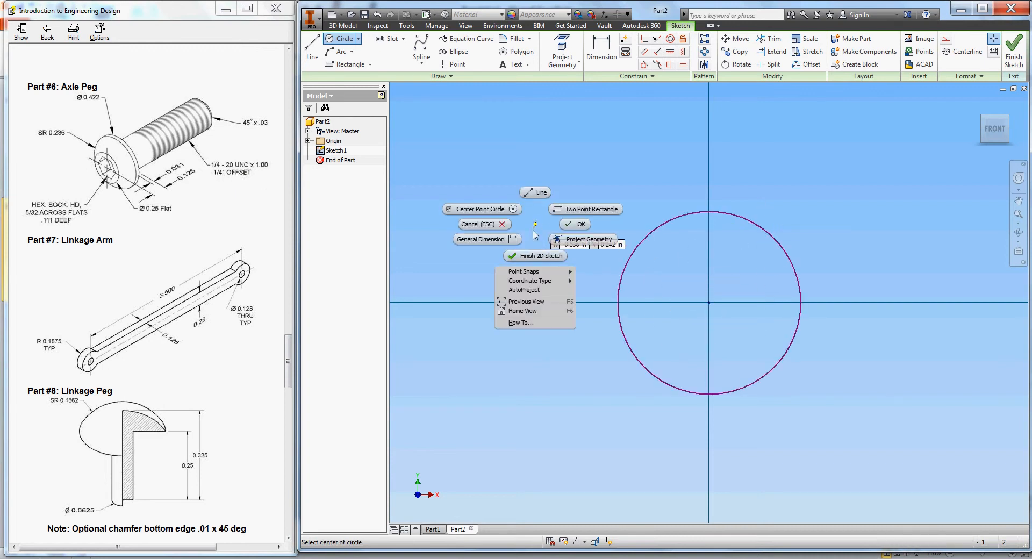
left_click(540, 256)
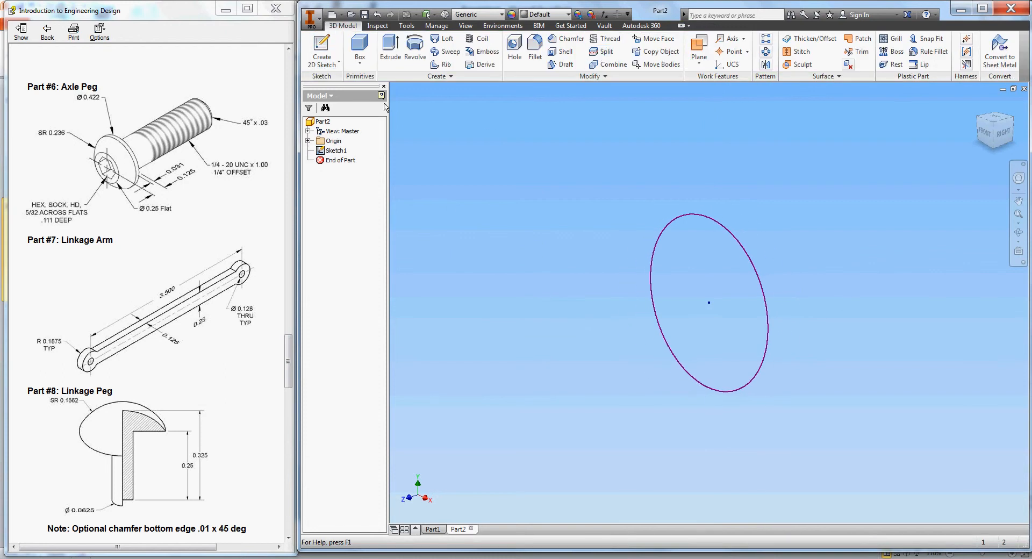
- Reopen Sketch1, dimension the circle's diameter to 1/4 (0.250 in) and finish
left_click(322, 151)
double_click(323, 151)
left_click(601, 51)
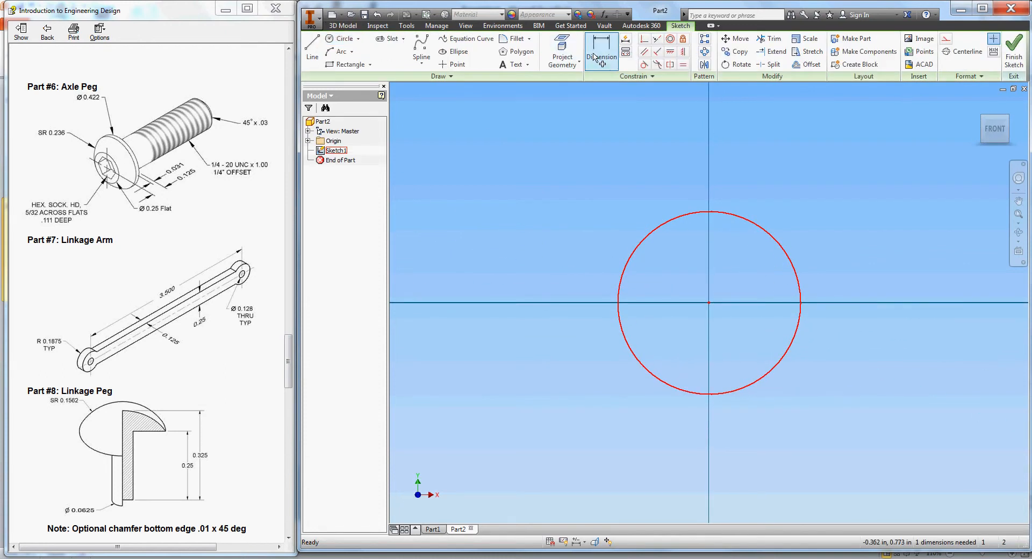
left_click(692, 217)
left_click(685, 179)
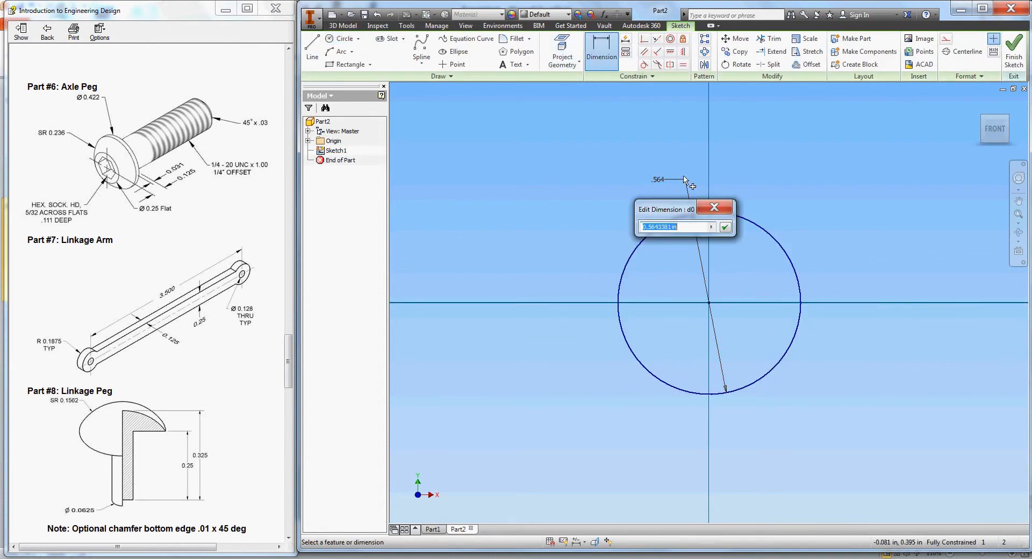
type("1/4")
key("Return")
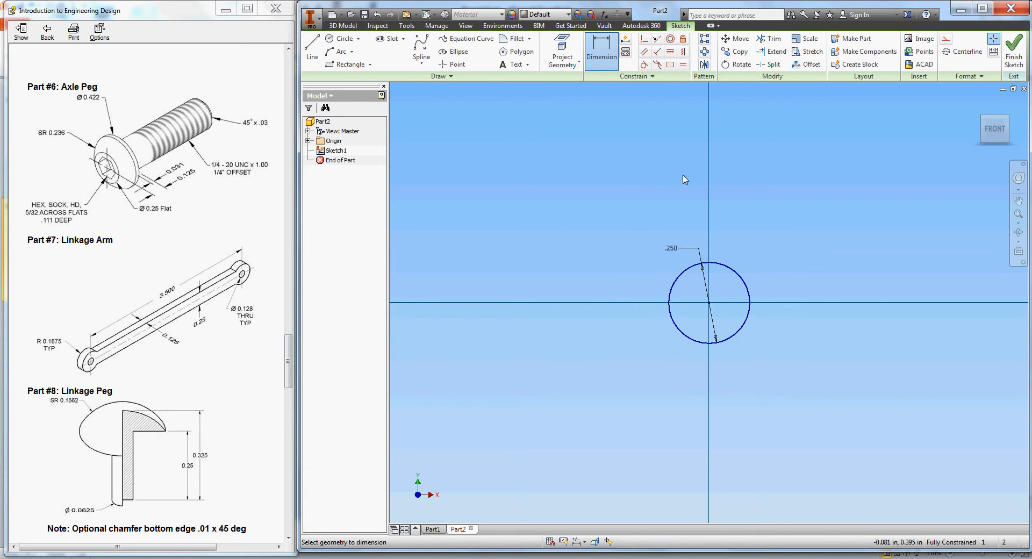
left_click(1003, 72)
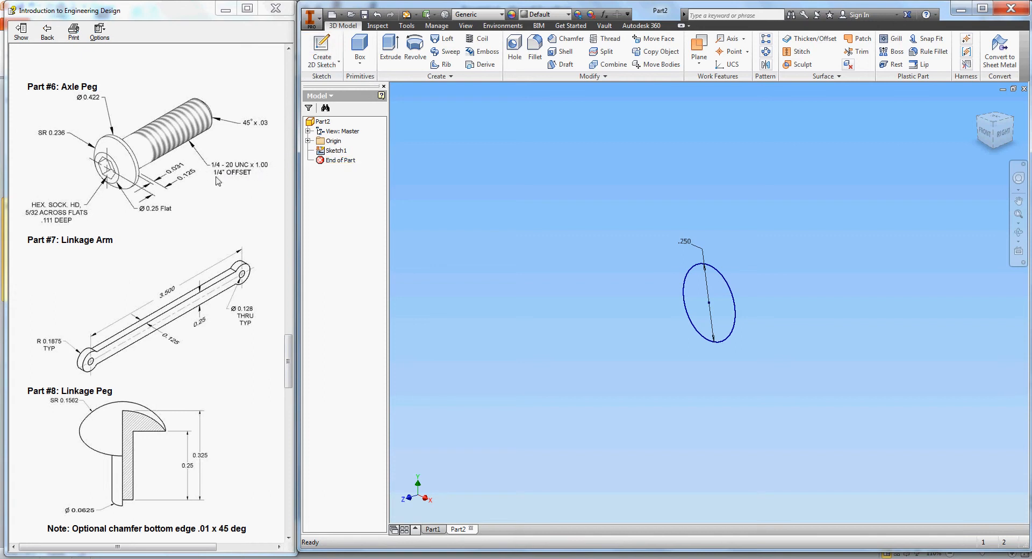
- Extrude the .250 circle 1.25 in into a cylinder and return to the Home view
left_click(386, 52)
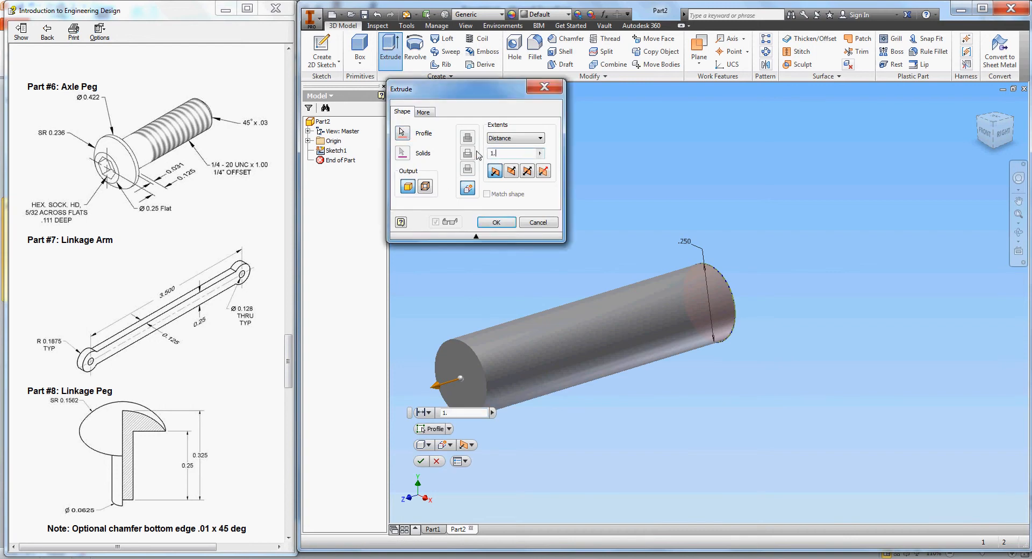
type("1.25")
key("Return")
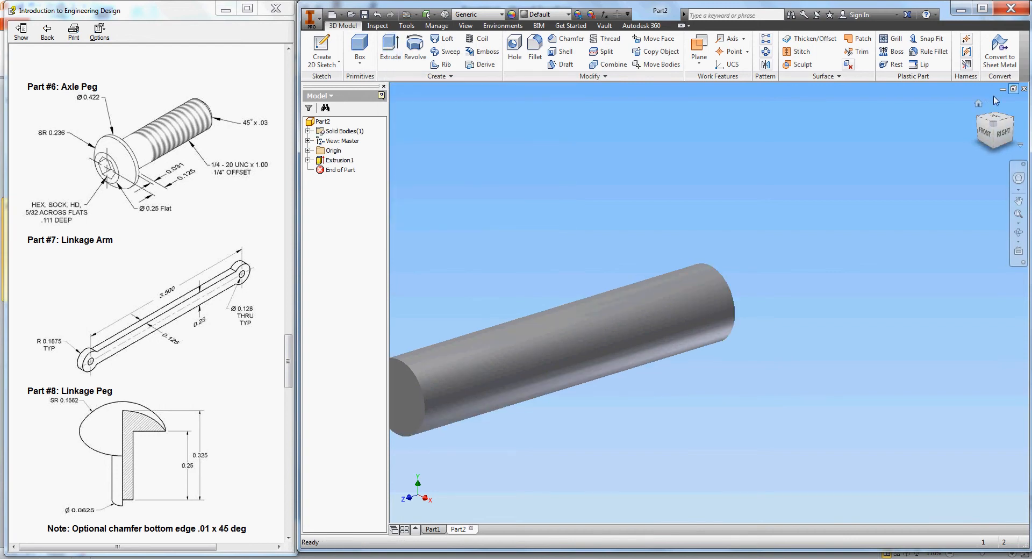
left_click(982, 103)
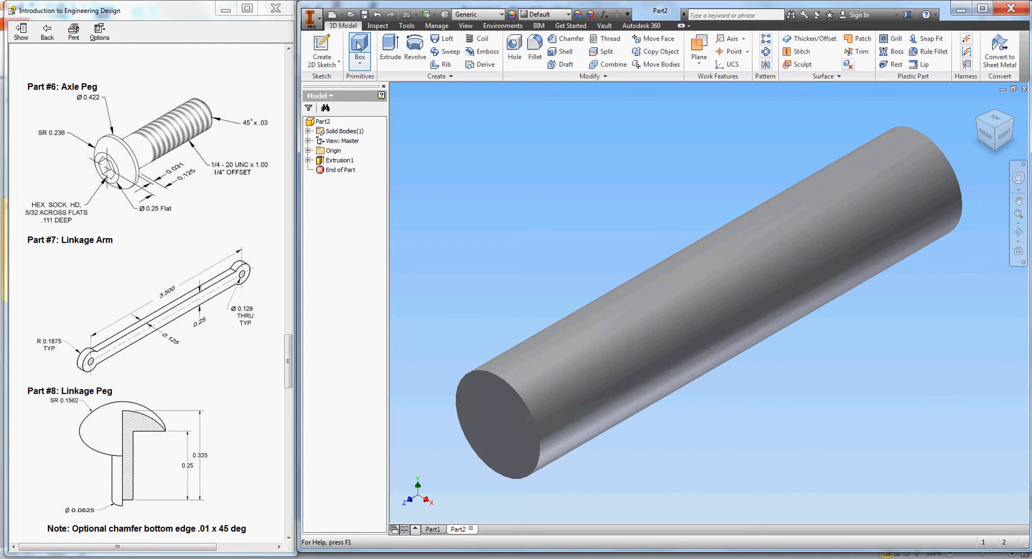
- Add a work axis through the cylinder's centre and a work plane tangent to its side
left_click(729, 39)
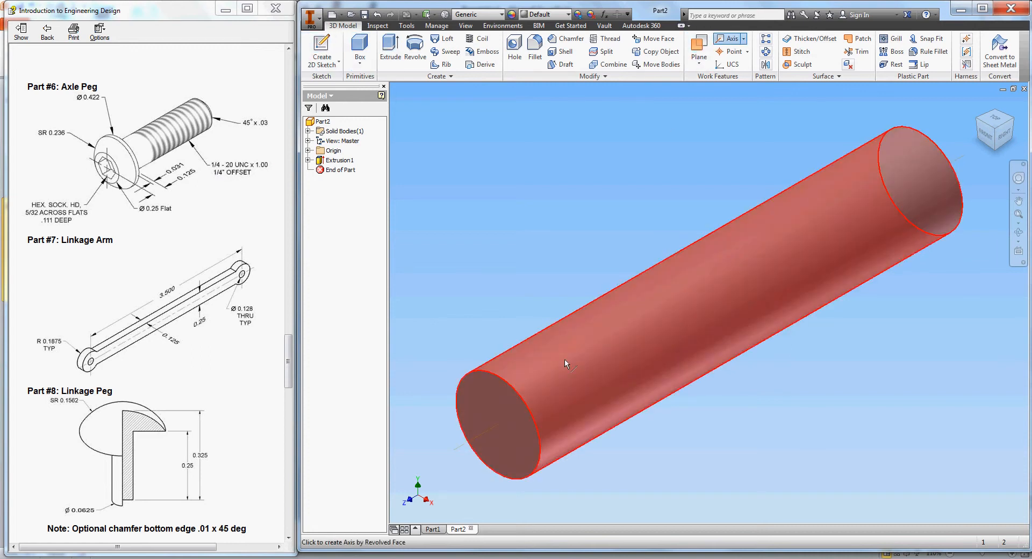
left_click(565, 364)
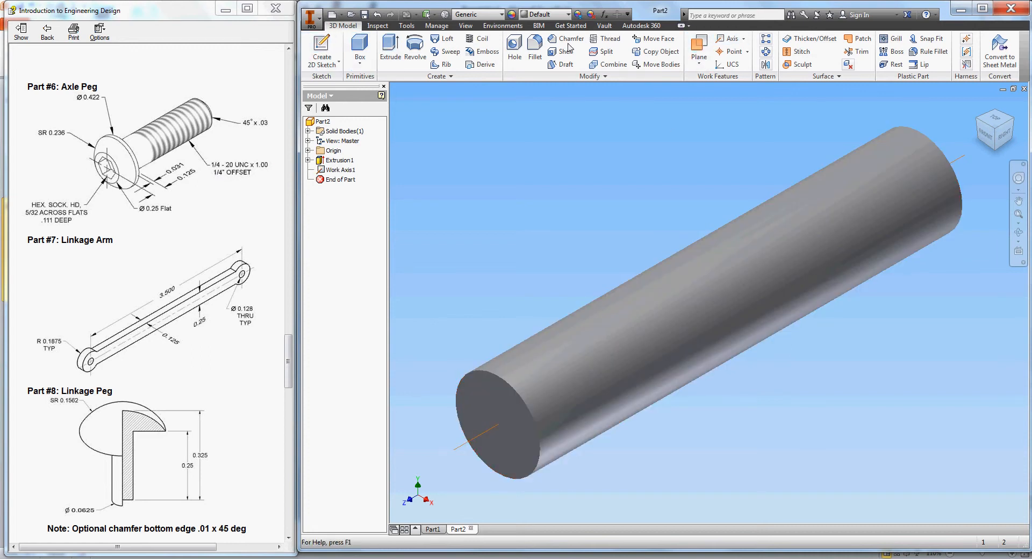
left_click(699, 44)
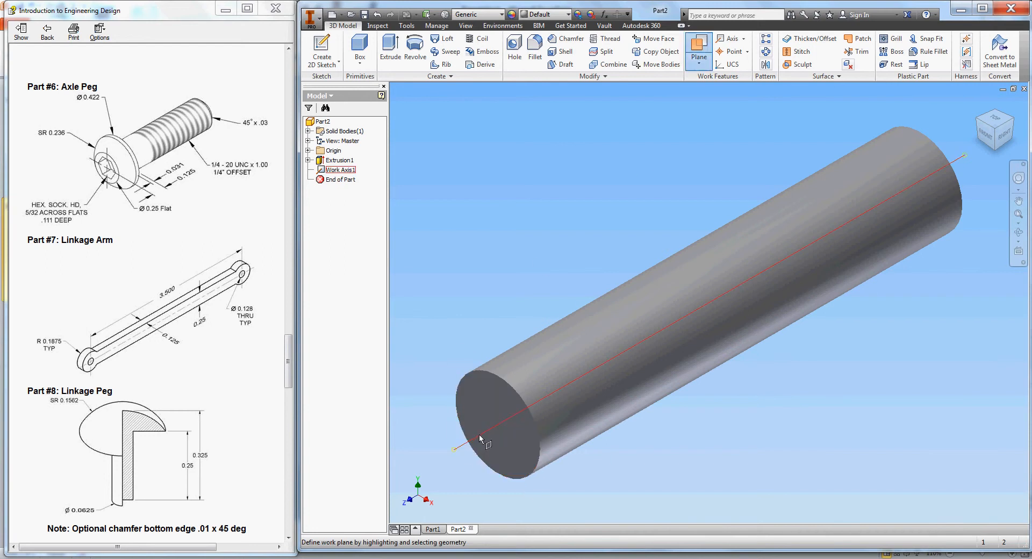
left_click(308, 151)
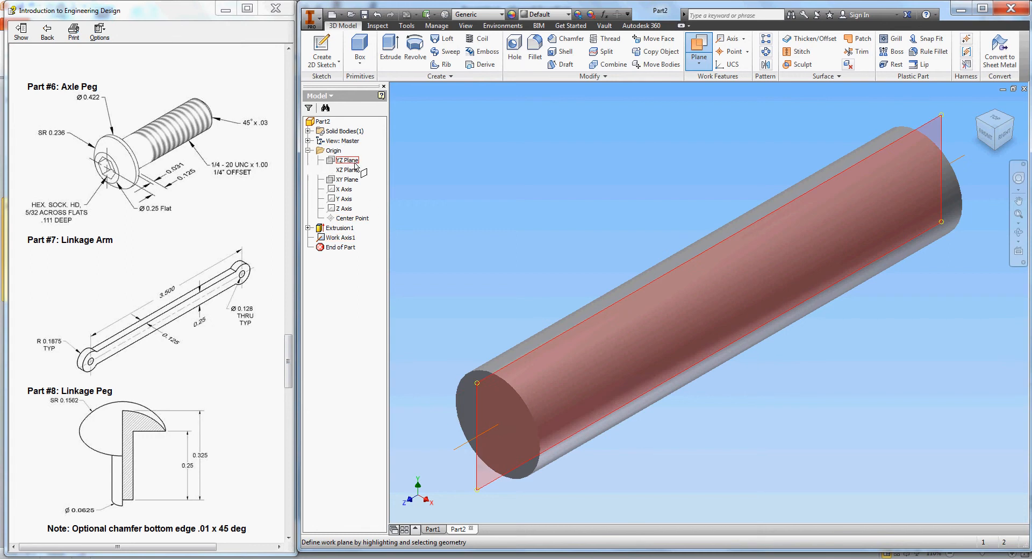
left_click(352, 160)
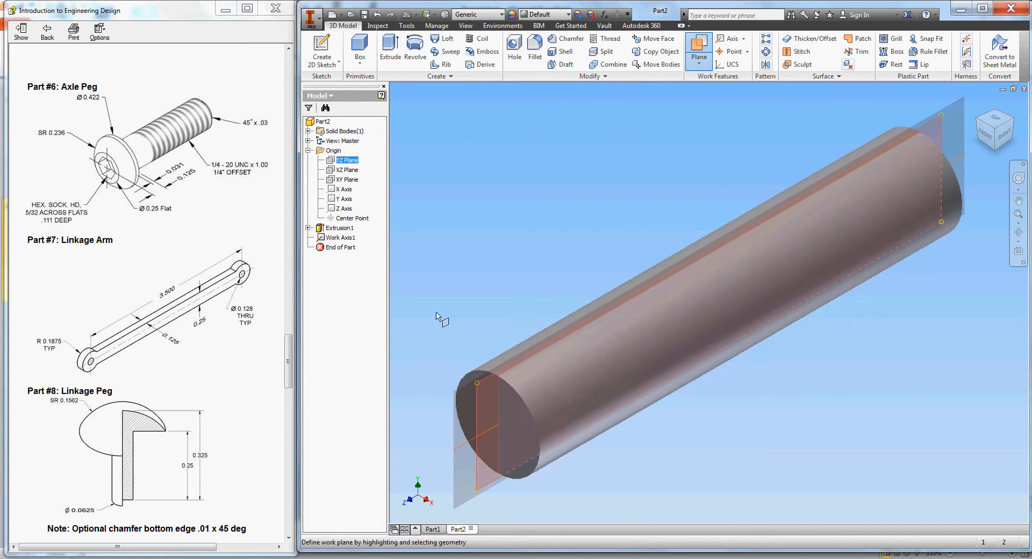
right_click(434, 277)
left_click(484, 389)
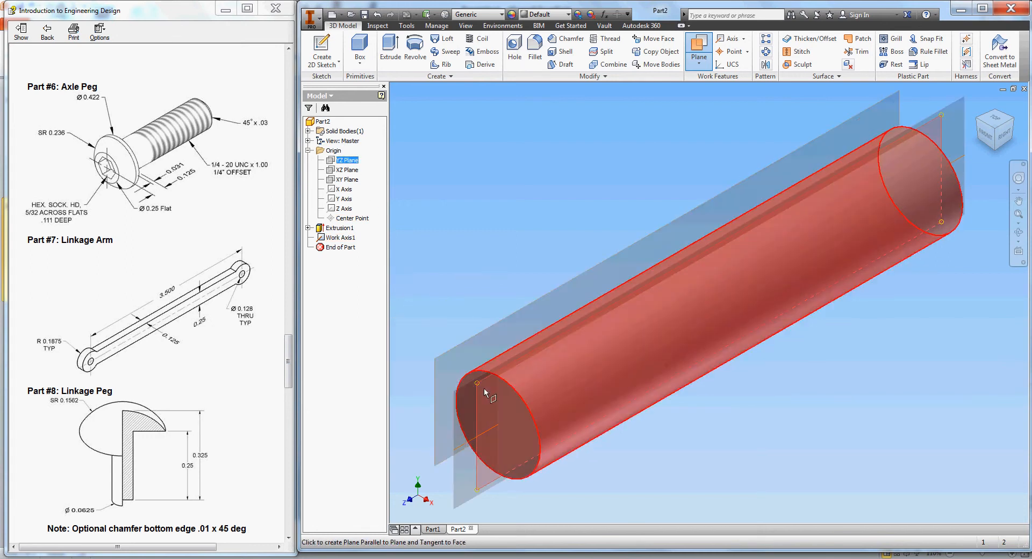
left_click(485, 390)
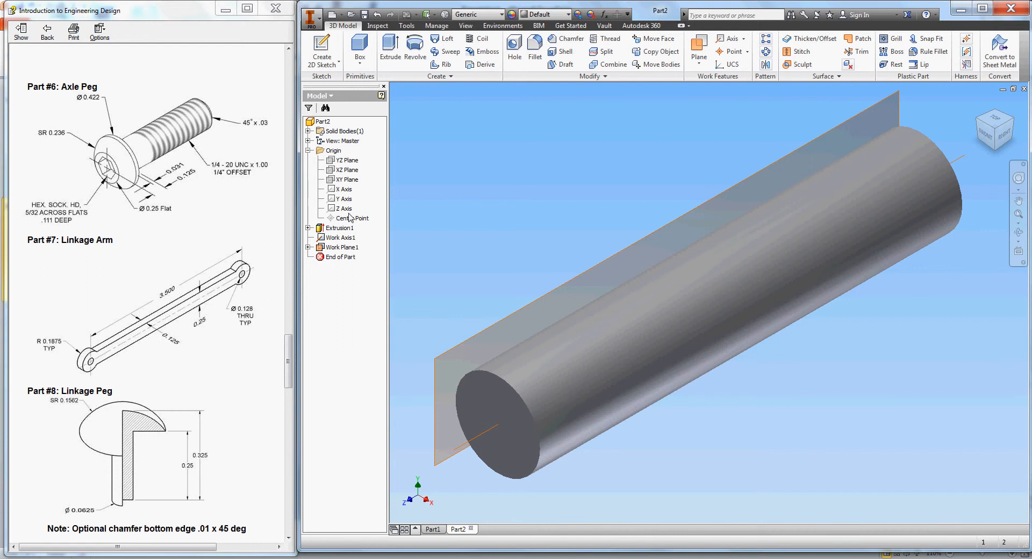
- Delete the stray Work Plane1 and add a plane through the axis at 90° to XZ
right_click(341, 248)
left_click(377, 273)
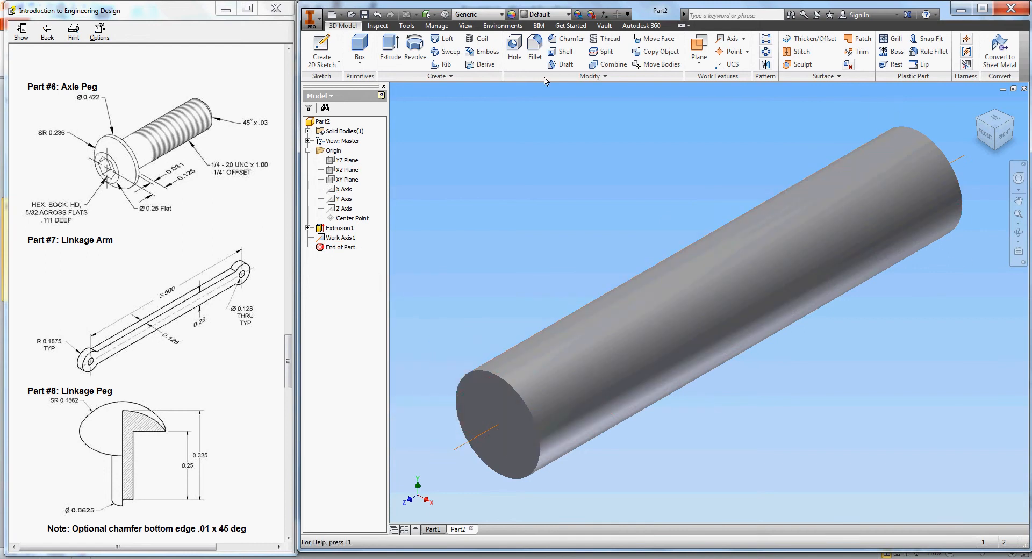
left_click(699, 48)
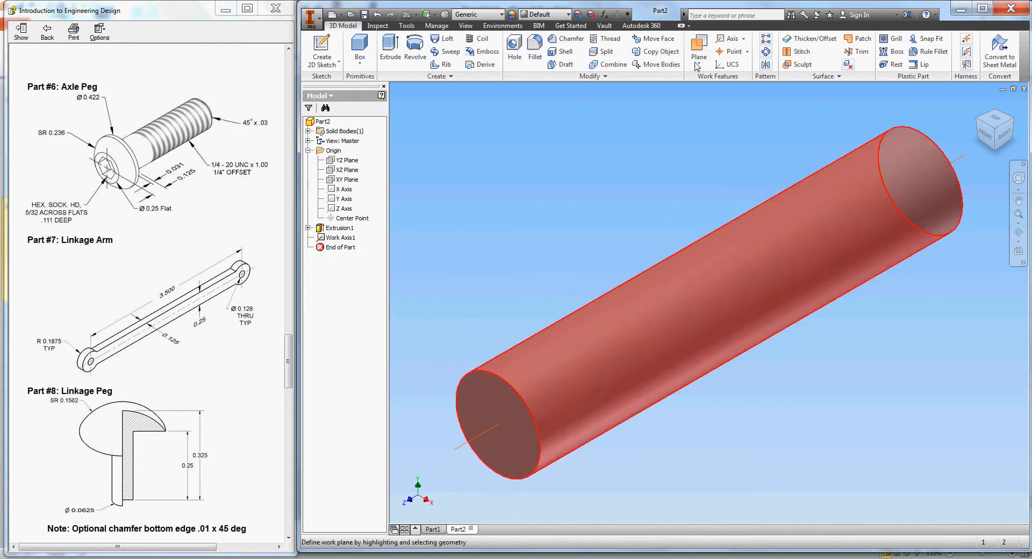
left_click(346, 170)
left_click(558, 391)
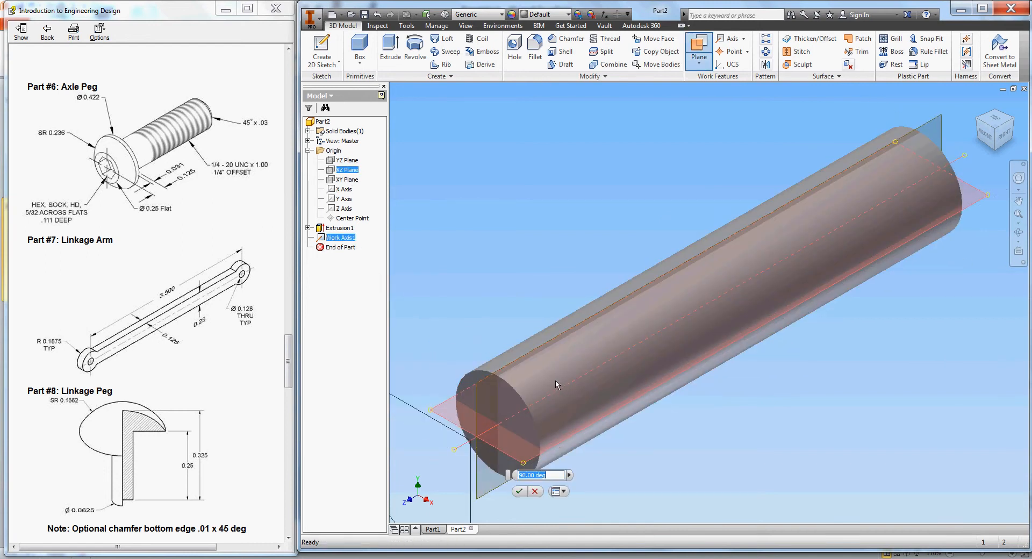
key("Return")
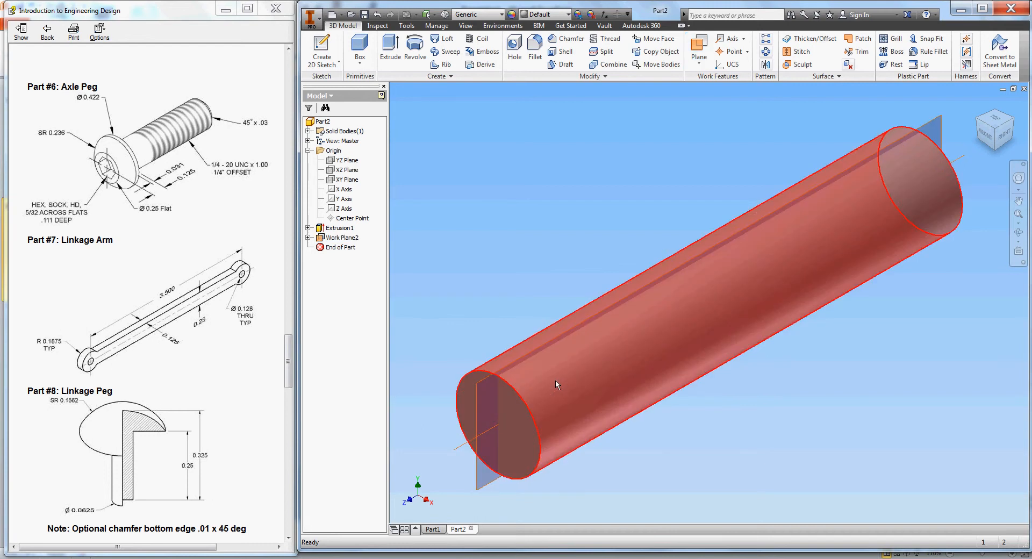
- Start a sketch on Work Plane2, viewed lengthwise with the part sliced at the plane
left_click(310, 49)
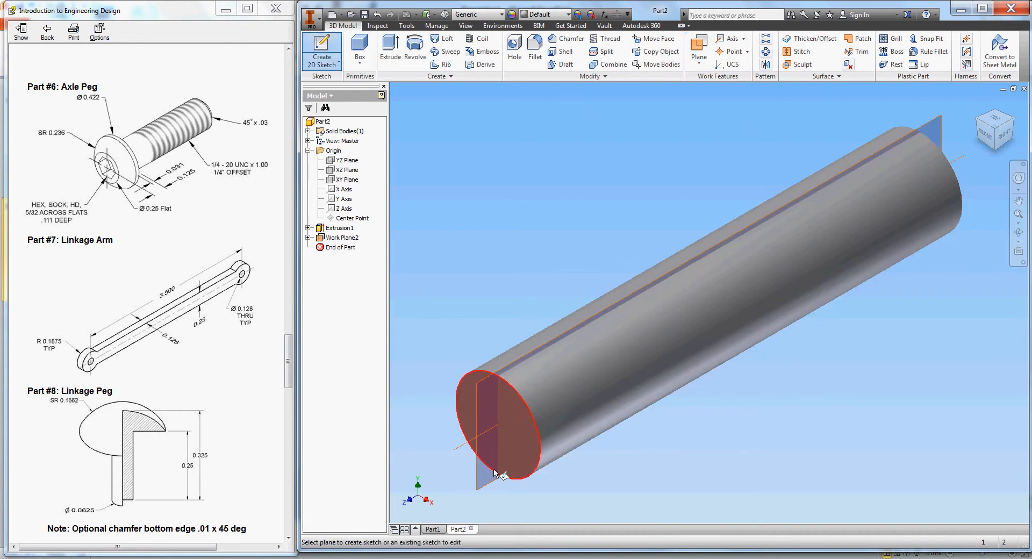
left_click(486, 383)
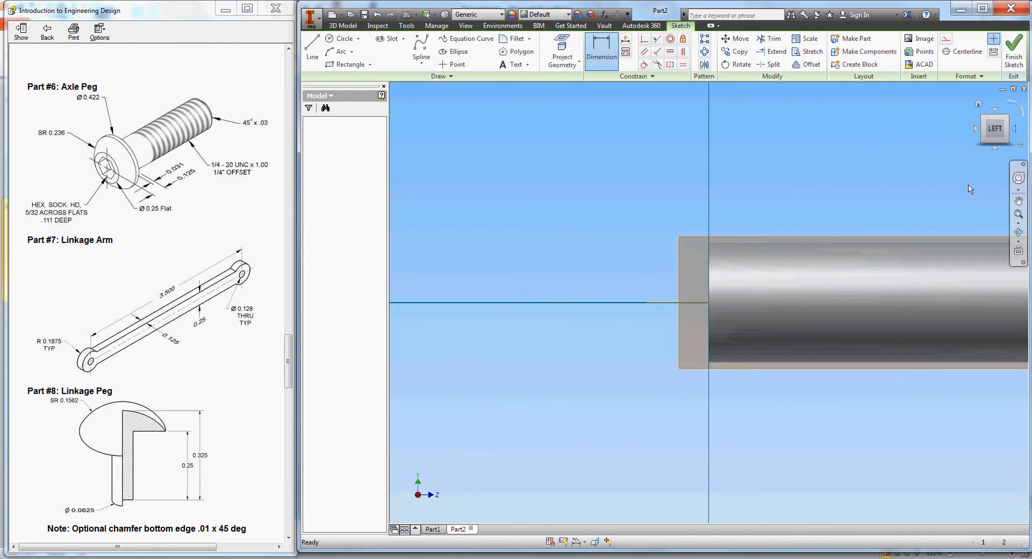
left_click(1016, 129)
left_click(1017, 129)
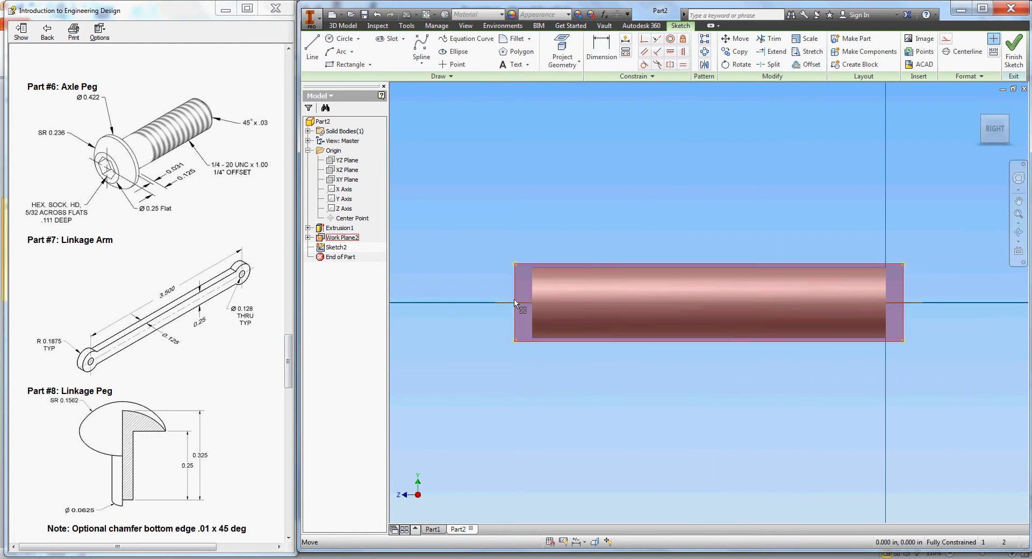
right_click(531, 234)
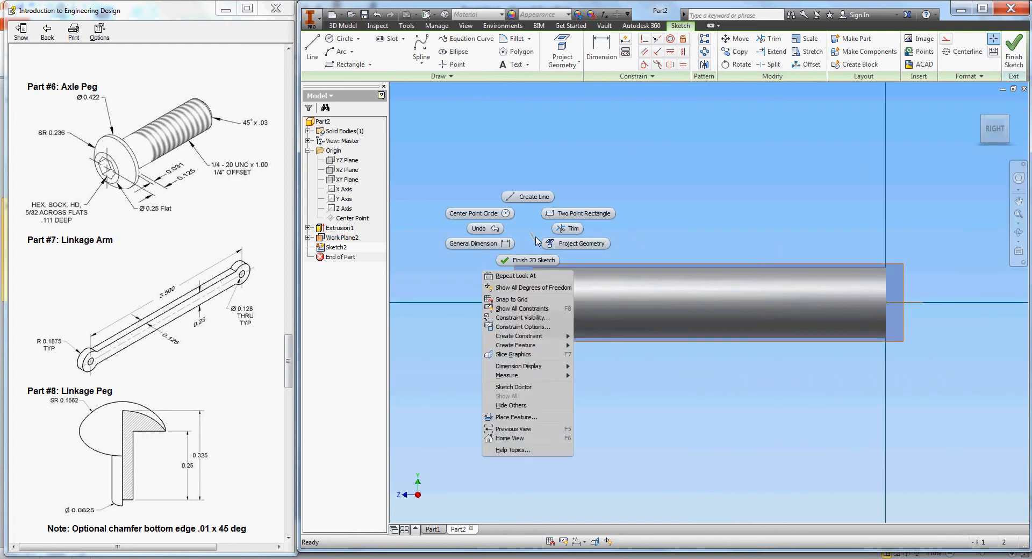
left_click(536, 359)
scroll(529, 289, "up", 4)
scroll(537, 282, "down", 5)
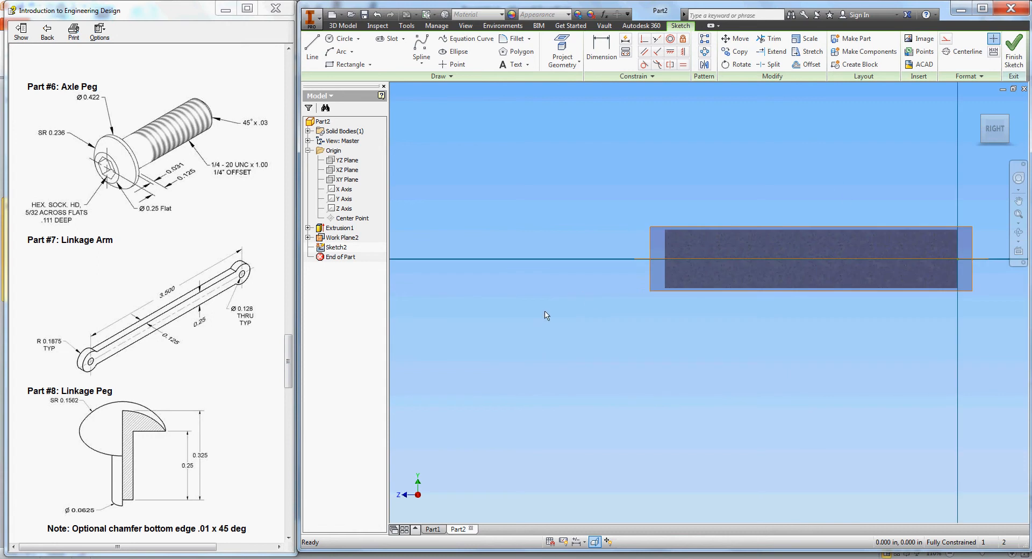
- Project the sliced cylinder's edge into Sketch2
left_click(562, 49)
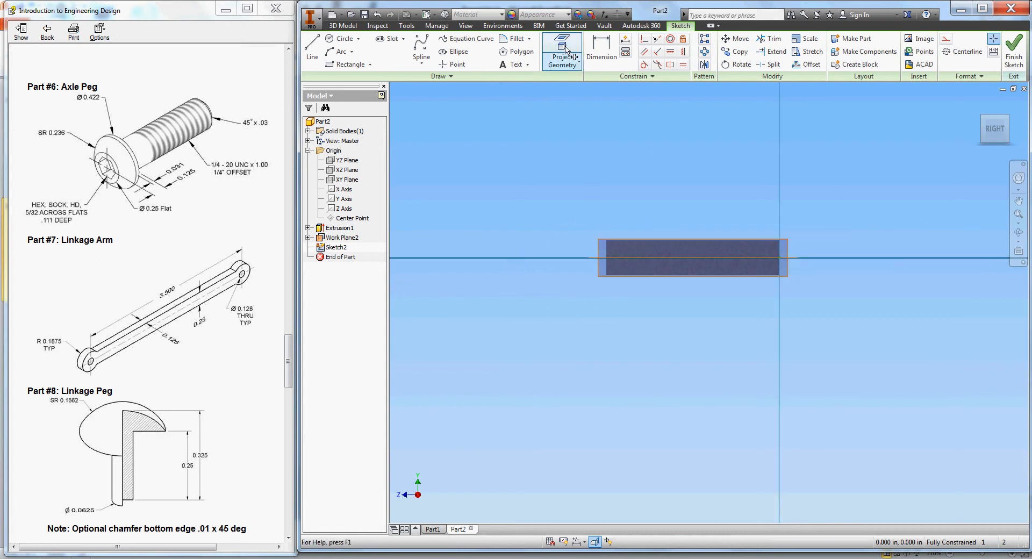
scroll(610, 248, "up", 1)
left_click(605, 246)
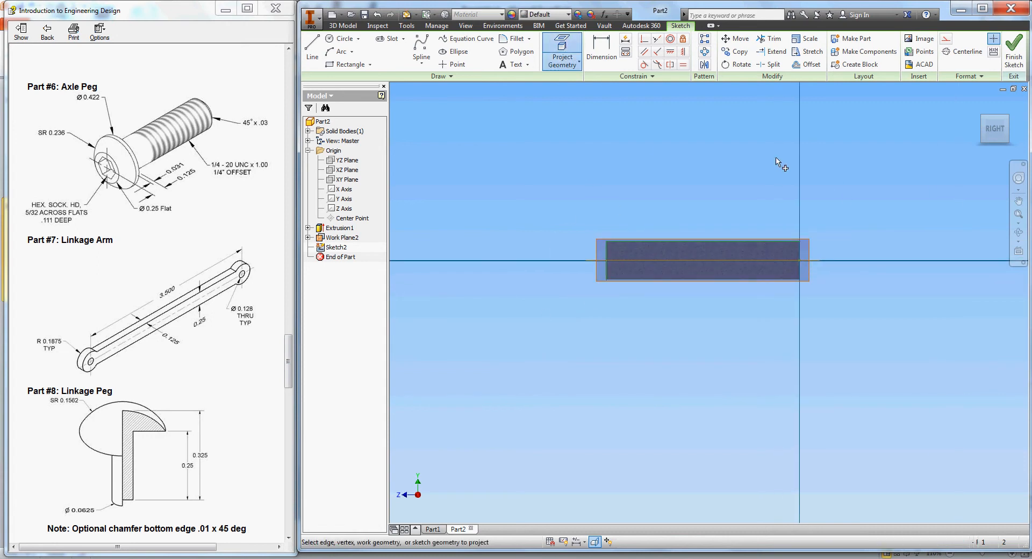
left_click(1019, 215)
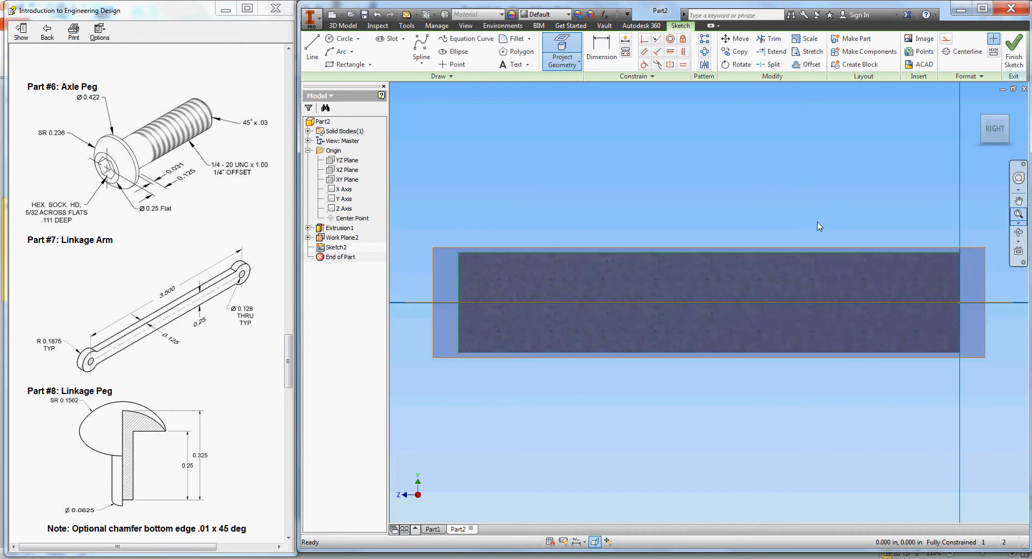
left_click(1019, 201)
left_click_drag(656, 322, 822, 328)
right_click(483, 239)
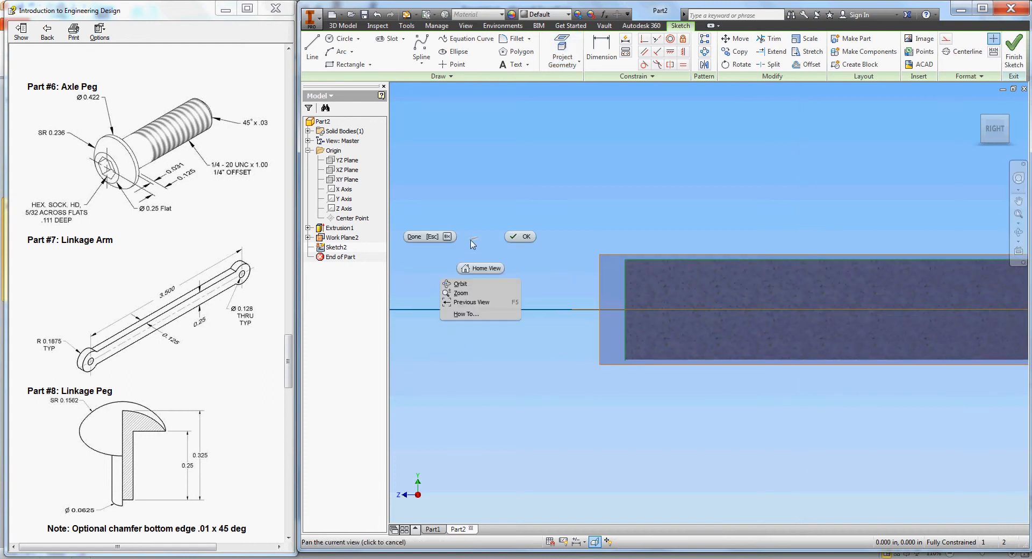
left_click(442, 237)
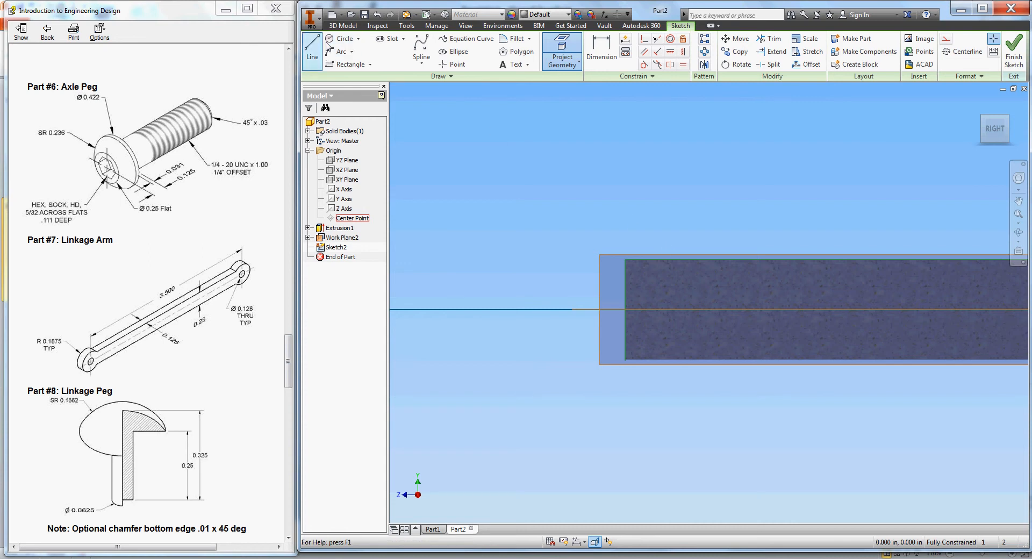
- Draw a vertical line up from the axis point at the shaft's end
left_click(314, 54)
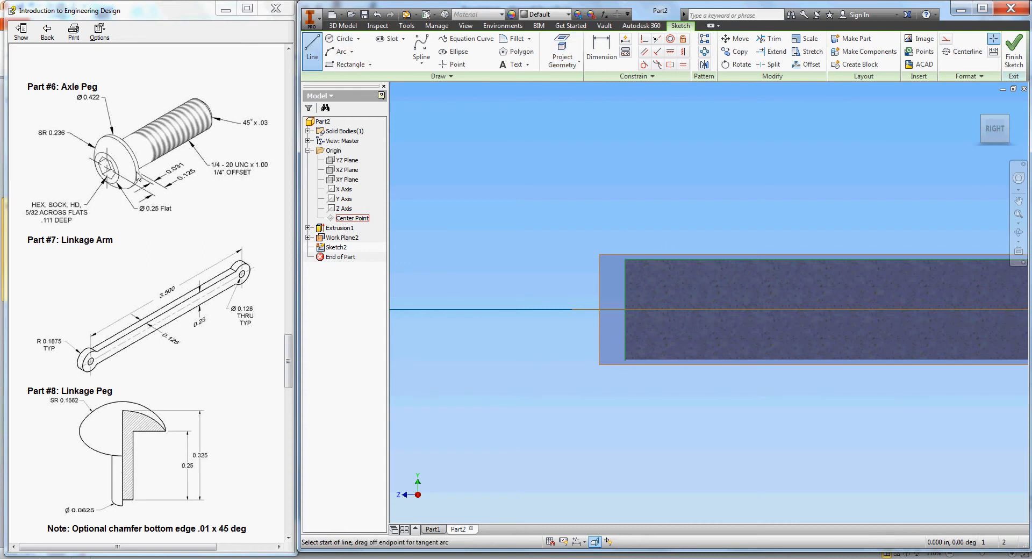
left_click(625, 309)
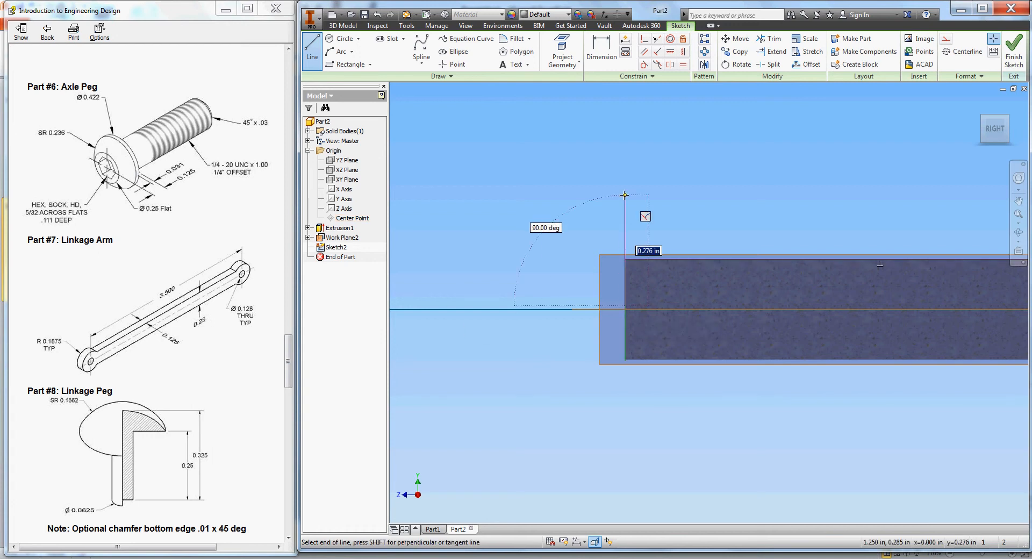
left_click(624, 195)
right_click(597, 230)
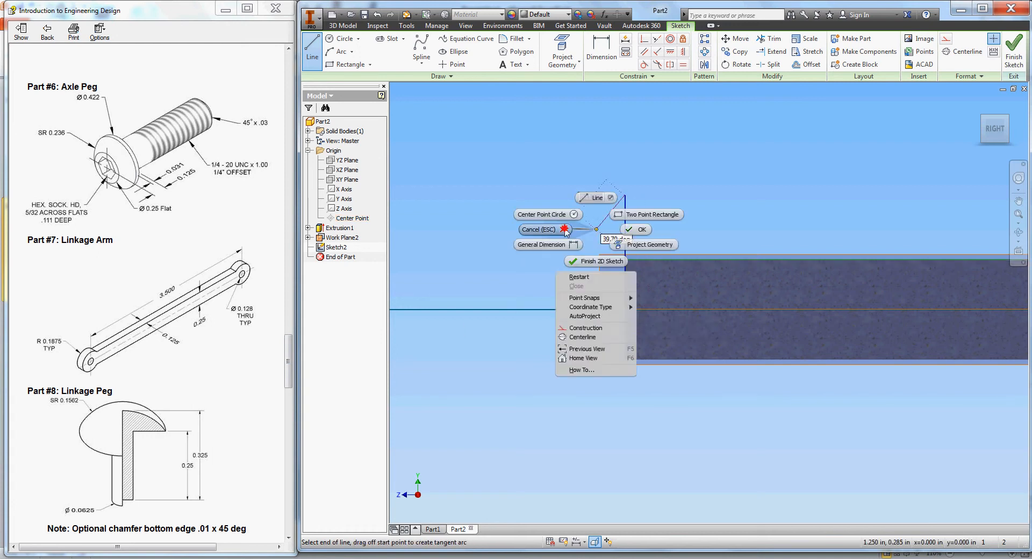
left_click(560, 230)
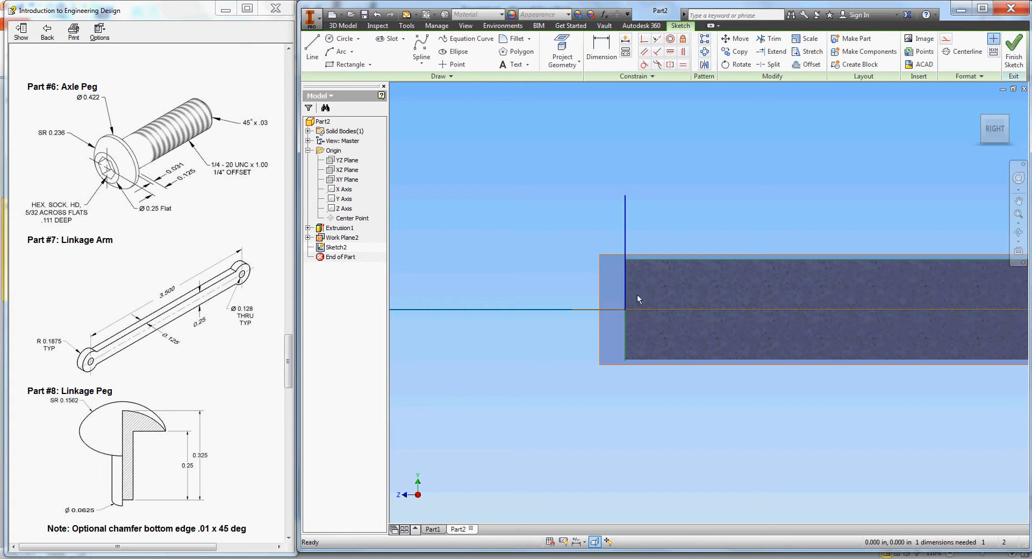
- Draw the axis line, the head's left side line and a short top flat
left_click(312, 49)
left_click(625, 309)
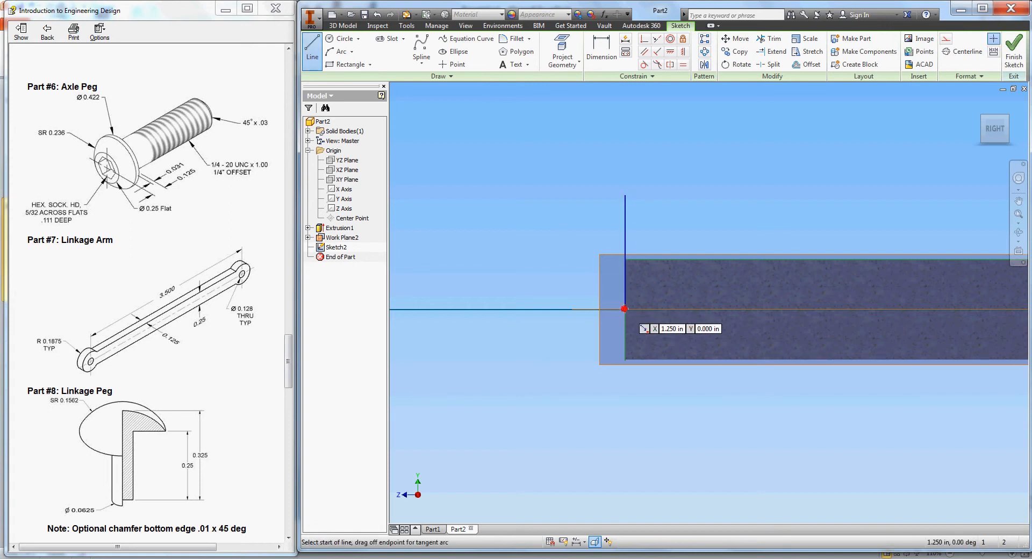
left_click(553, 309)
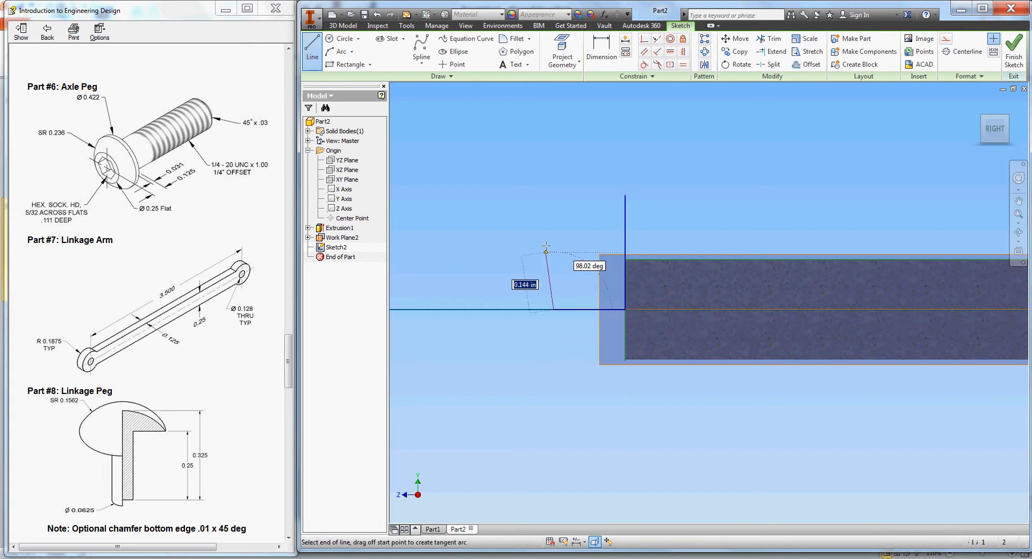
left_click(553, 217)
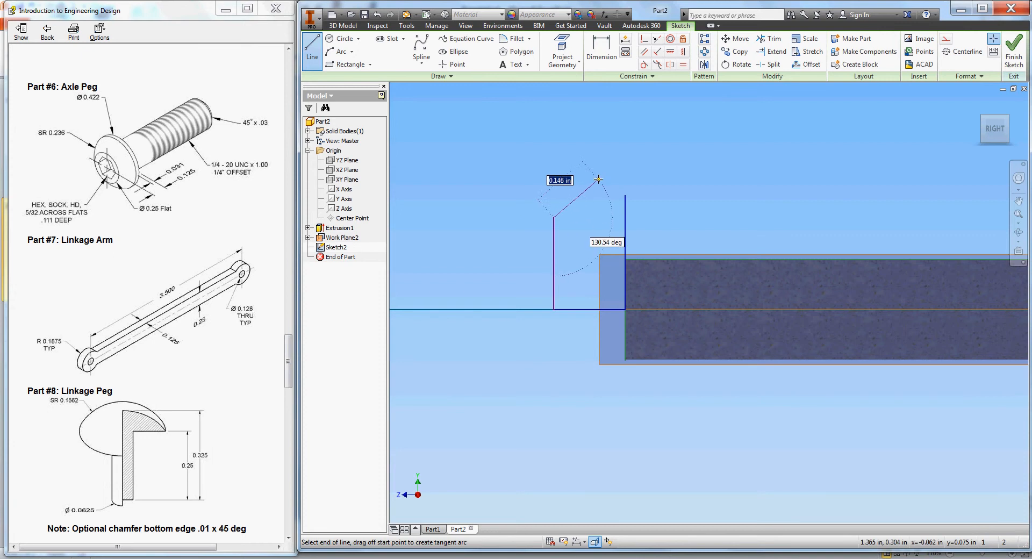
right_click(524, 210)
left_click(484, 225)
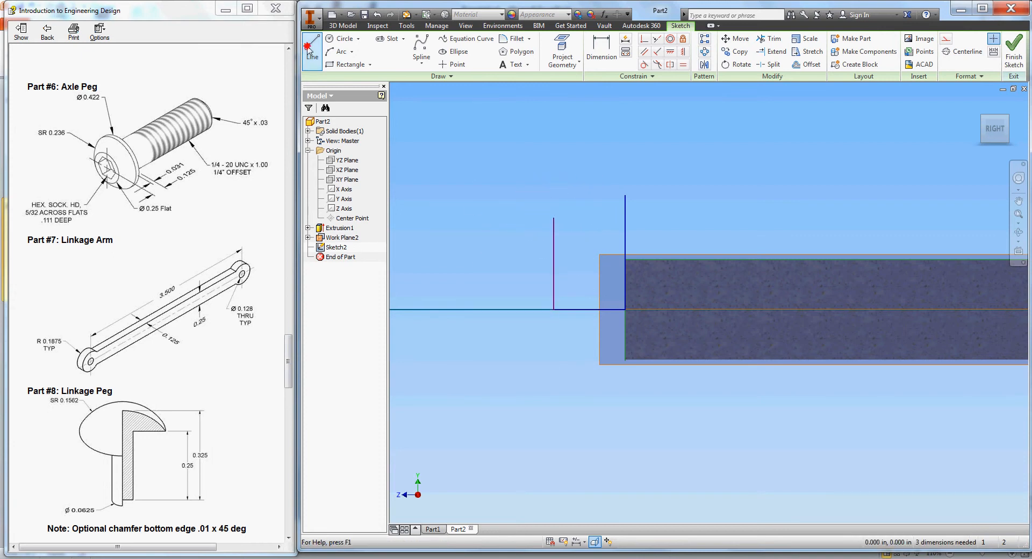
left_click(624, 196)
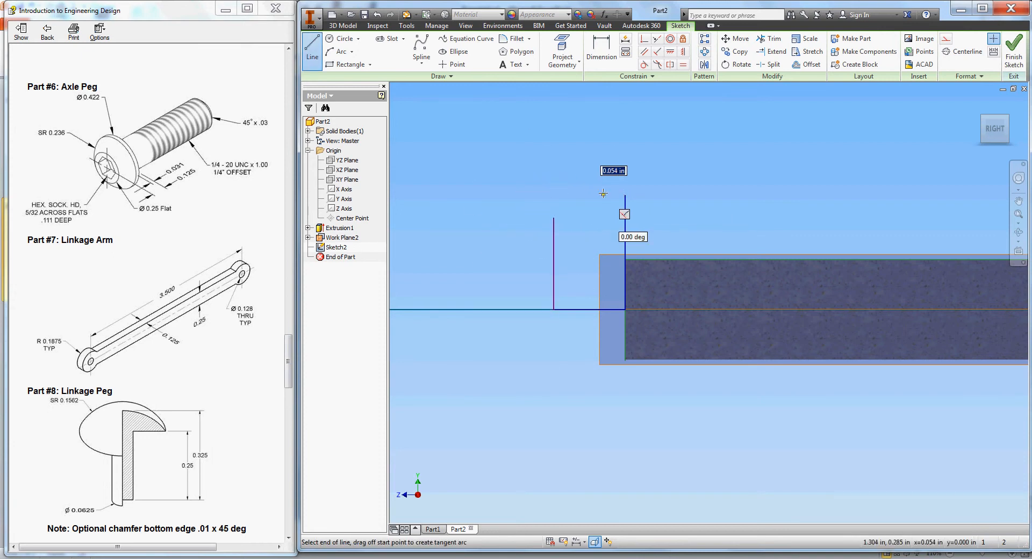
right_click(527, 189)
left_click(483, 184)
- Round the head with an arc from the top flat to the left line's top
left_click(341, 52)
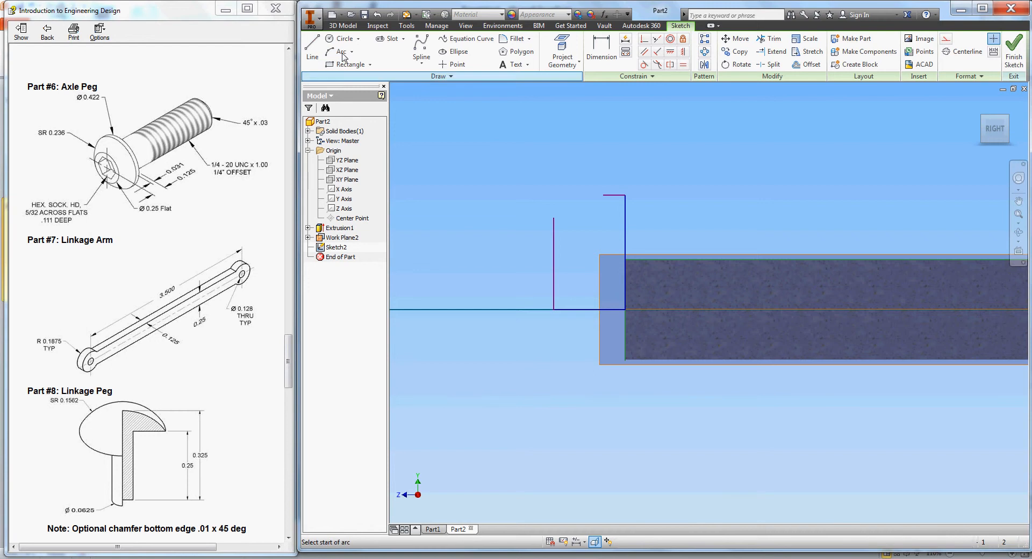
left_click(604, 195)
left_click(554, 218)
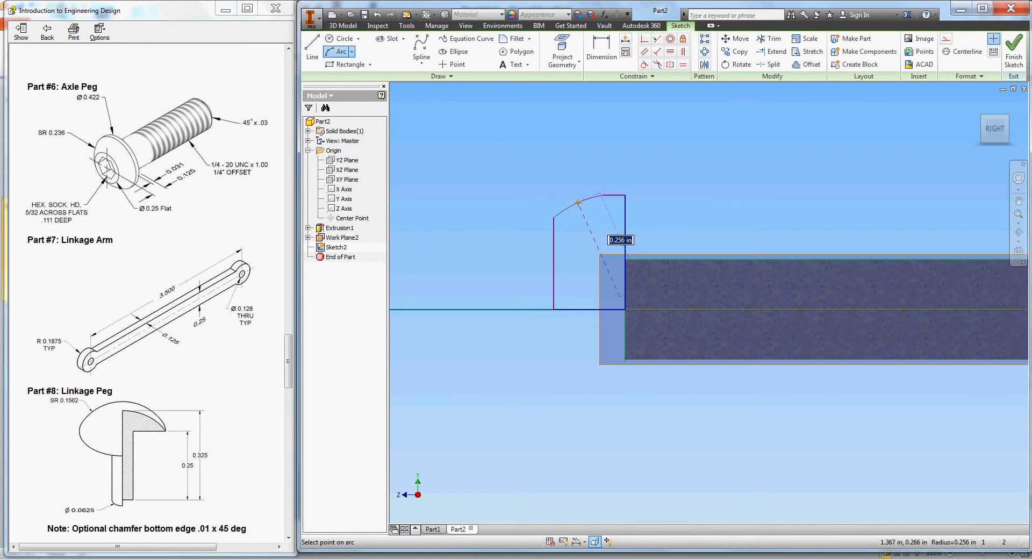
left_click(578, 203)
right_click(562, 176)
left_click(495, 181)
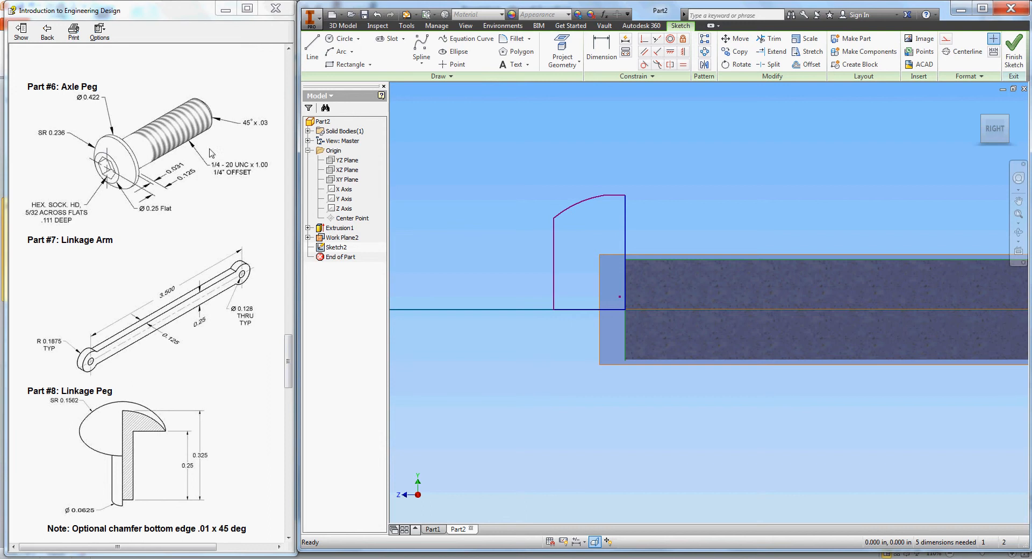
- Convert the bottom axis line into a centerline
left_click(576, 309)
left_click(962, 52)
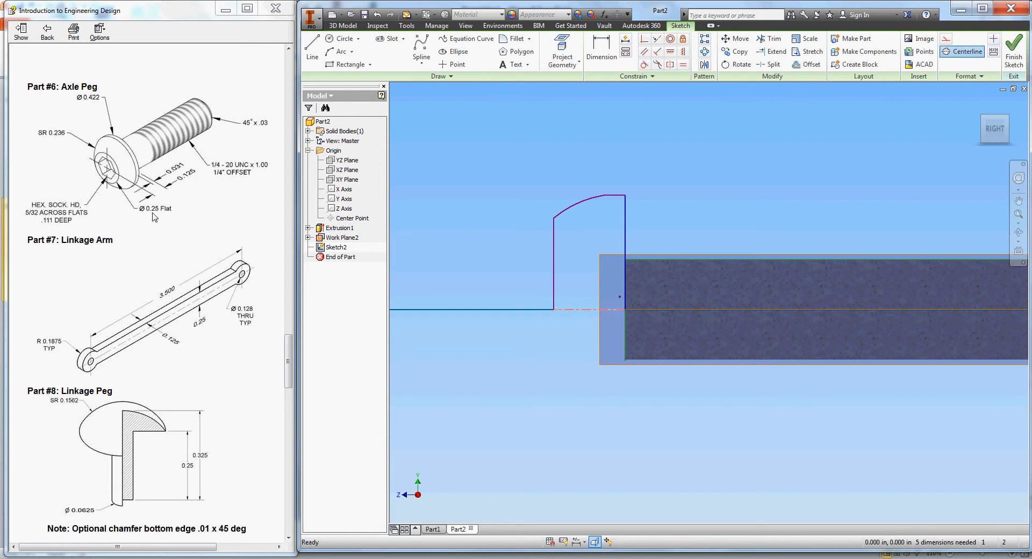
left_click(602, 50)
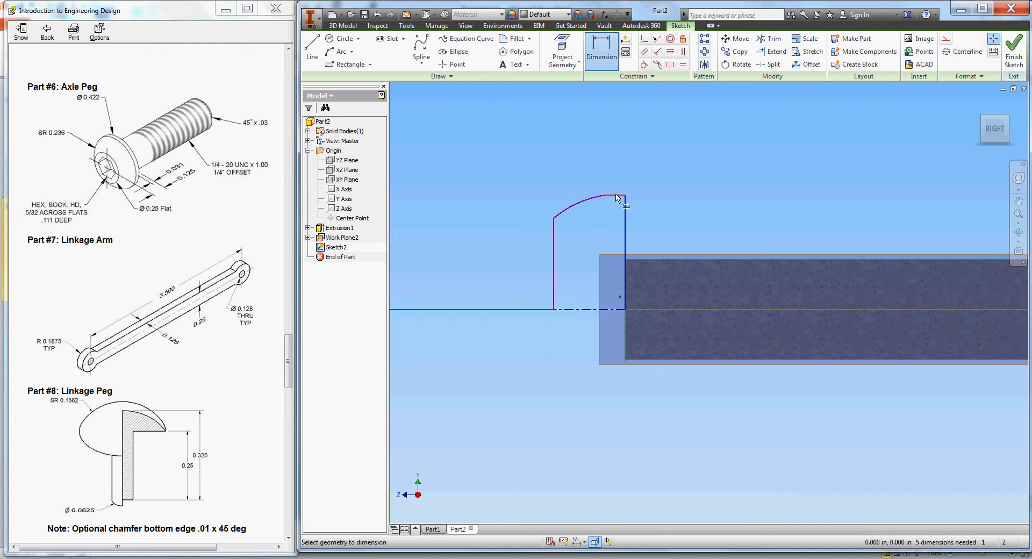
- Add diameter dimensions of .422 and .25 measured across the centerline
left_click(614, 310)
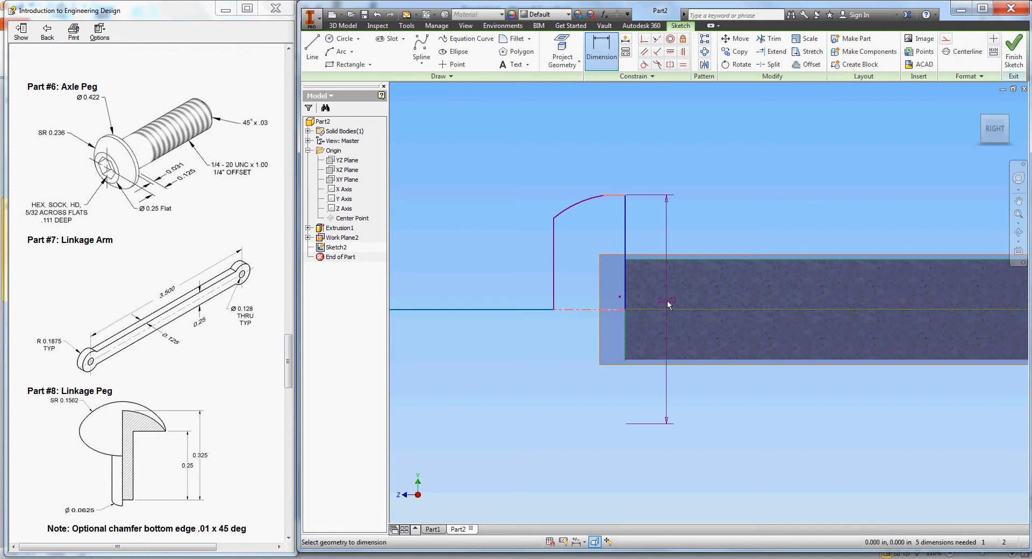
left_click(667, 303)
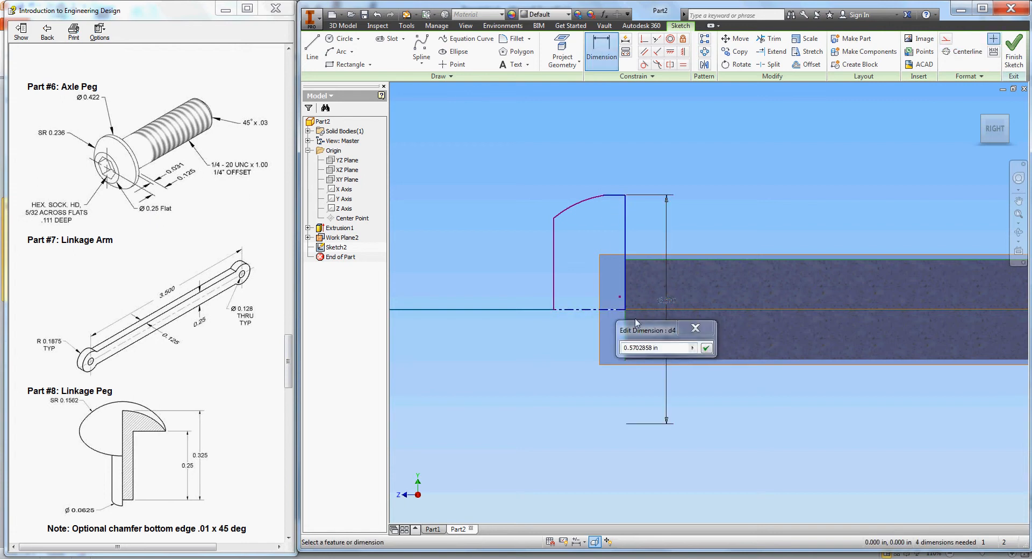
type("4")
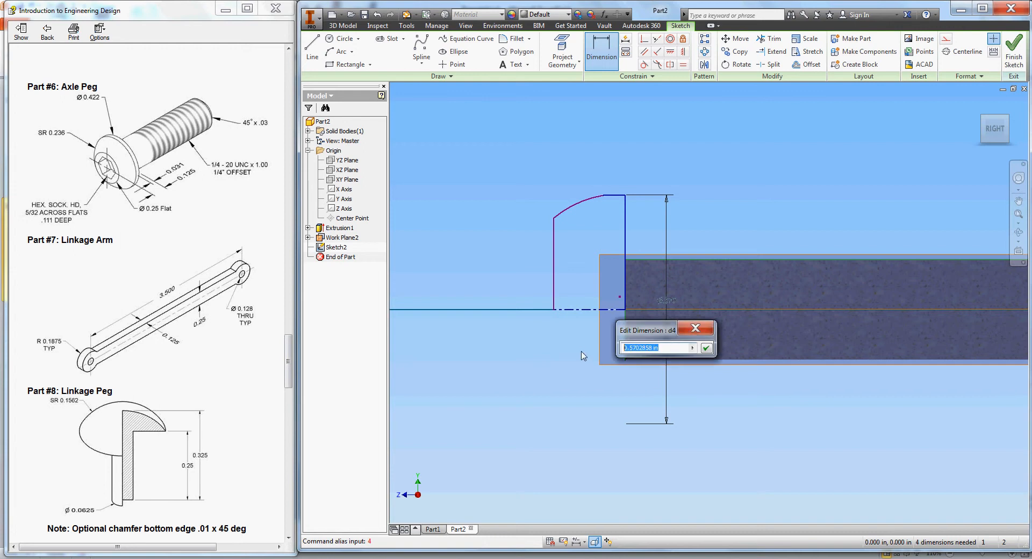
type(".422")
key("Return")
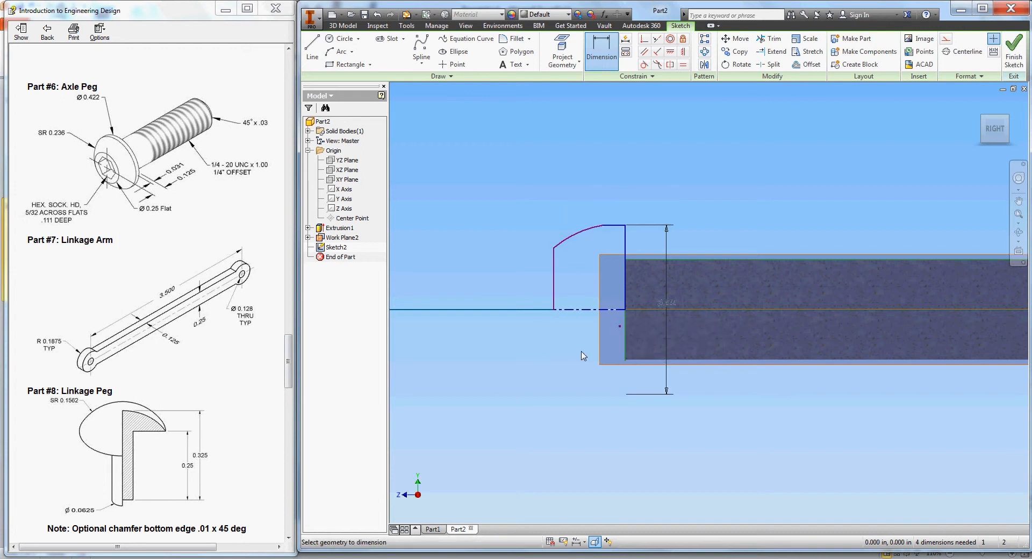
left_click(554, 248)
left_click(574, 309)
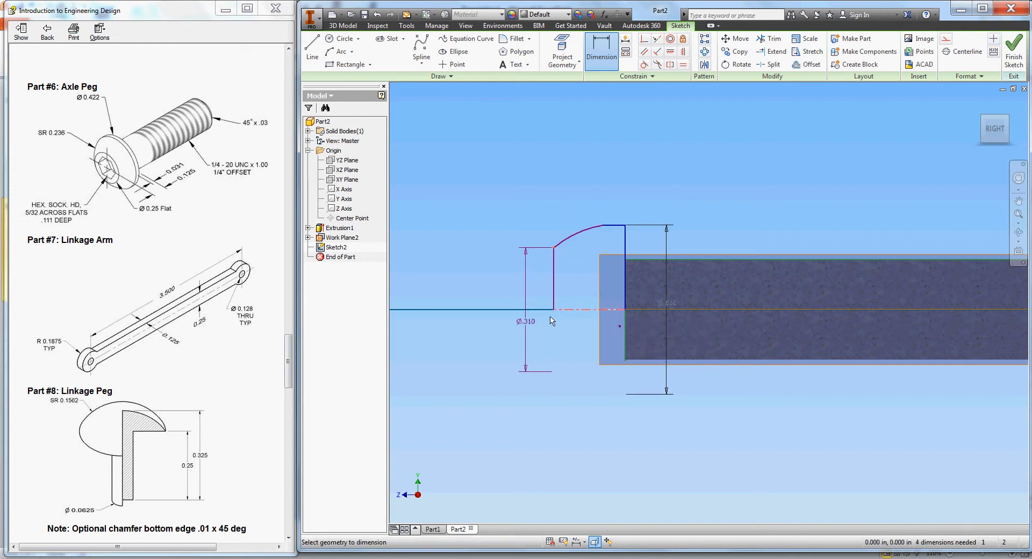
left_click(518, 336)
type(".25")
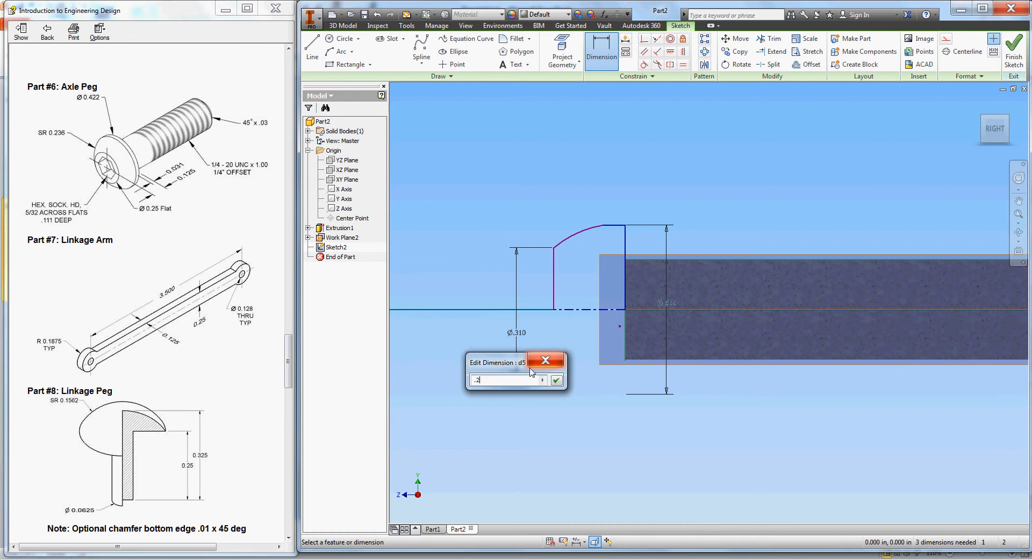
key("Return")
- Dimension the arc radius to .236 and the top flat to .031
left_click(572, 242)
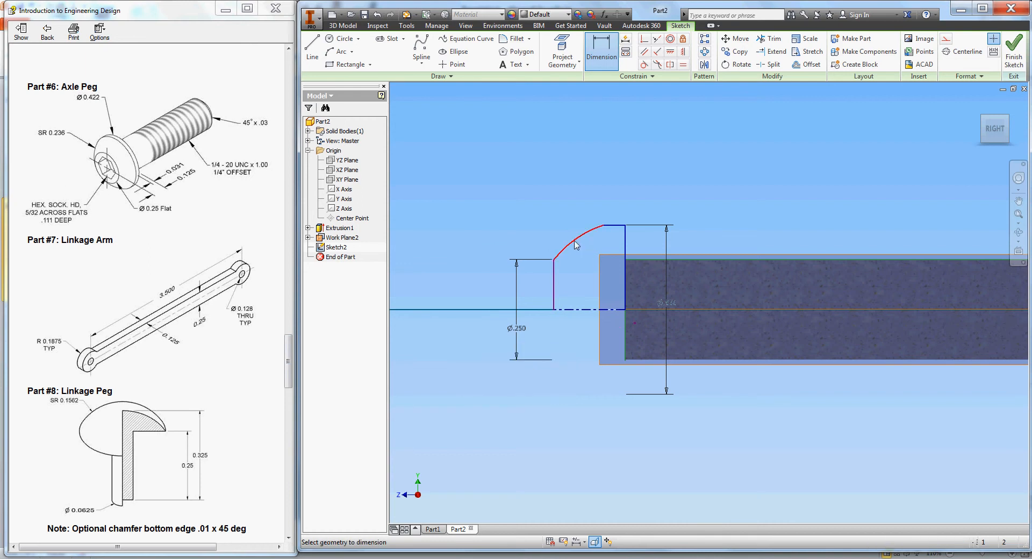
left_click(530, 221)
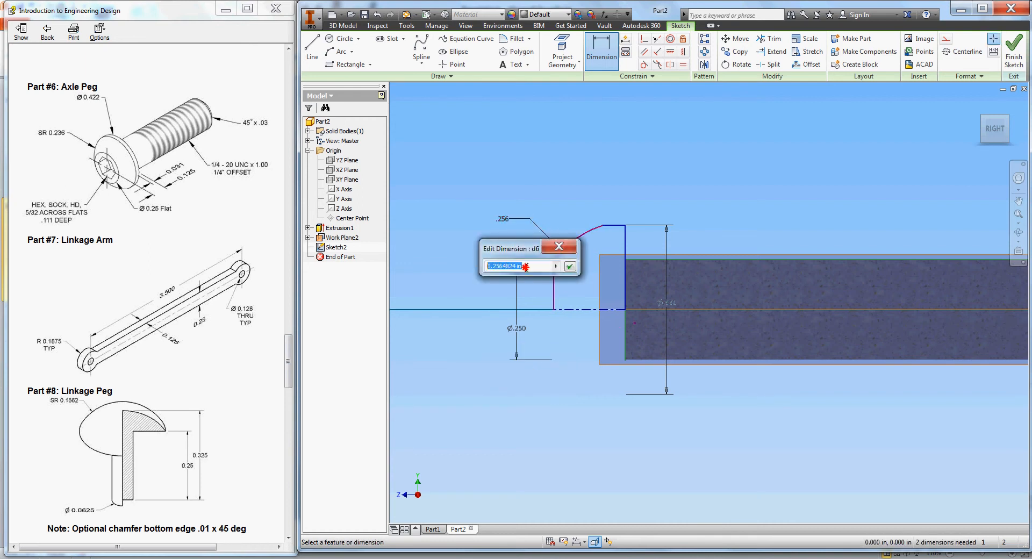
type(".236")
key("Return")
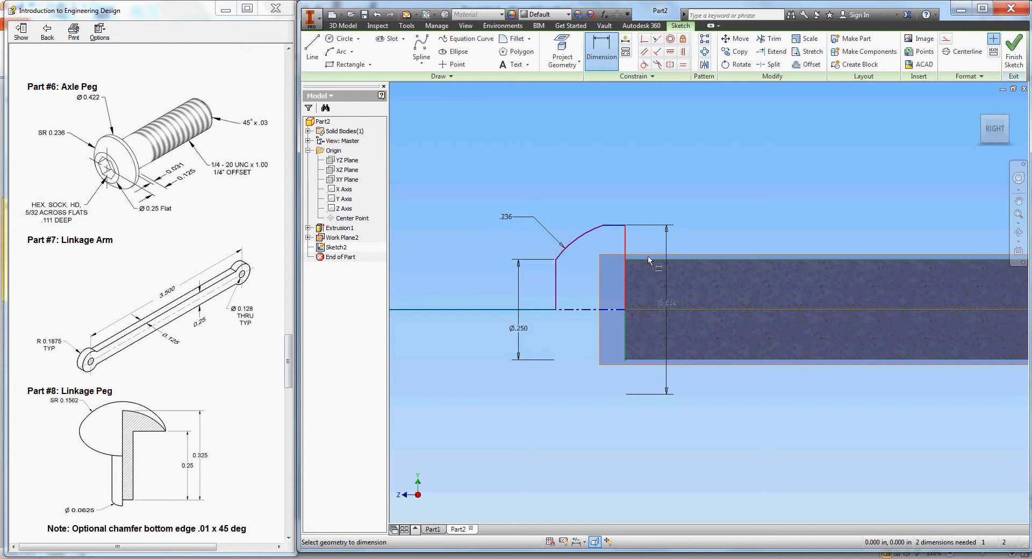
left_click(618, 226)
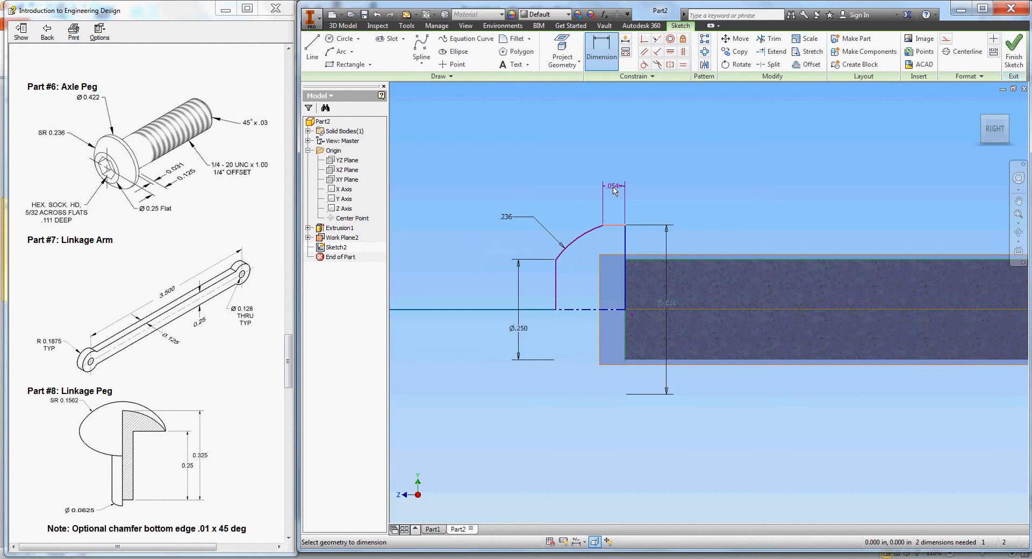
left_click(614, 189)
left_click_drag(612, 234, 581, 232)
type("31")
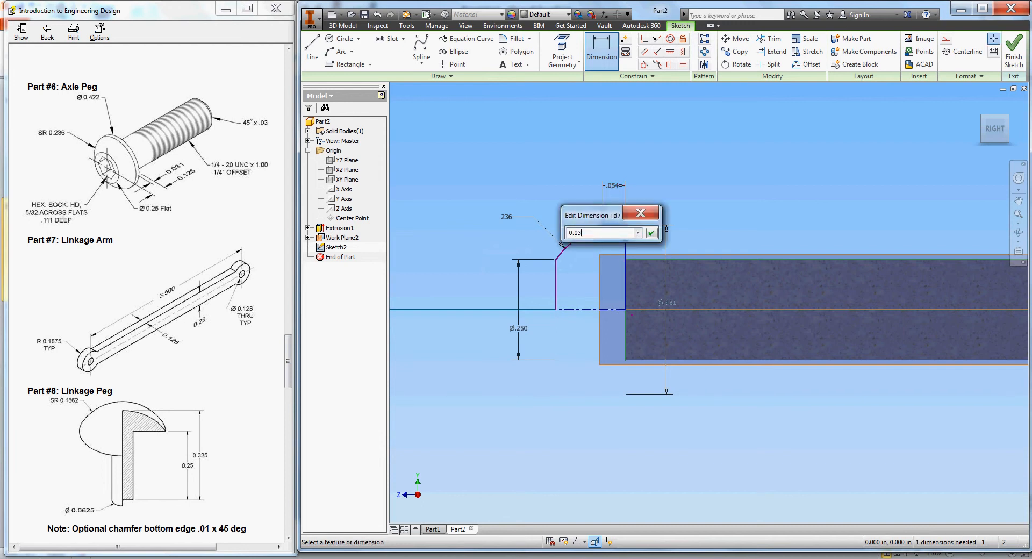
key("Return")
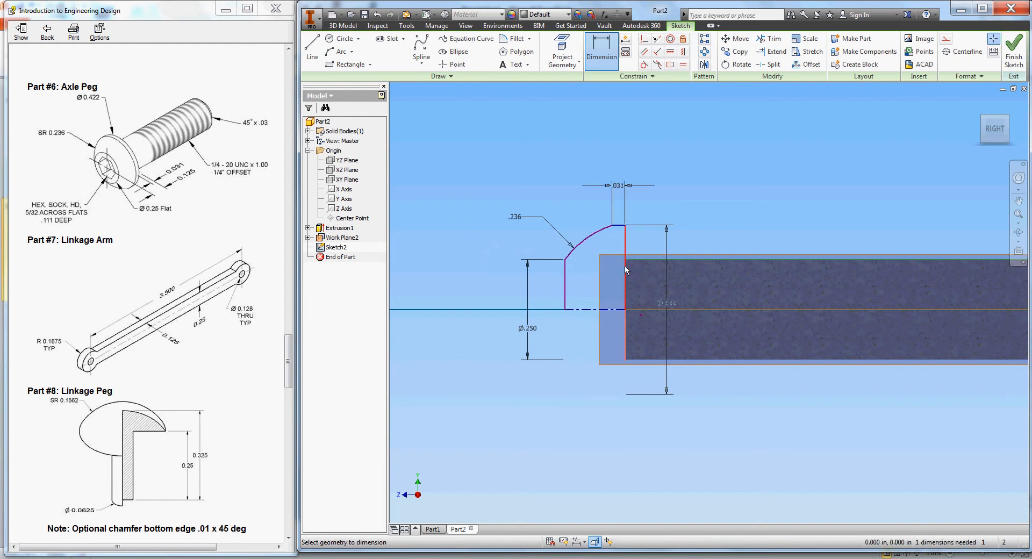
- Set the head width to .125 and end dimensioning
left_click(565, 278)
left_click(586, 429)
left_click(586, 429)
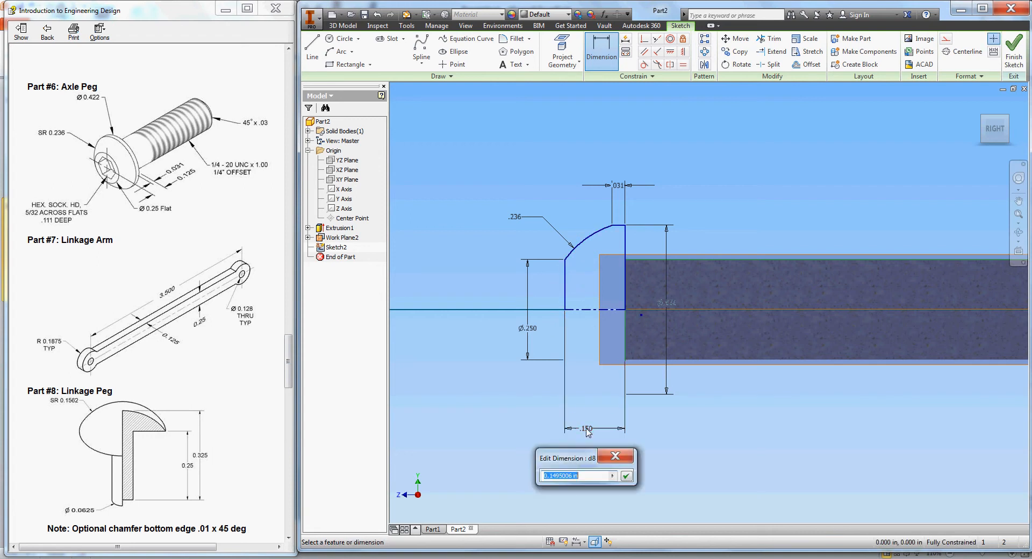
left_click_drag(581, 475, 555, 476)
type("25")
key("Return")
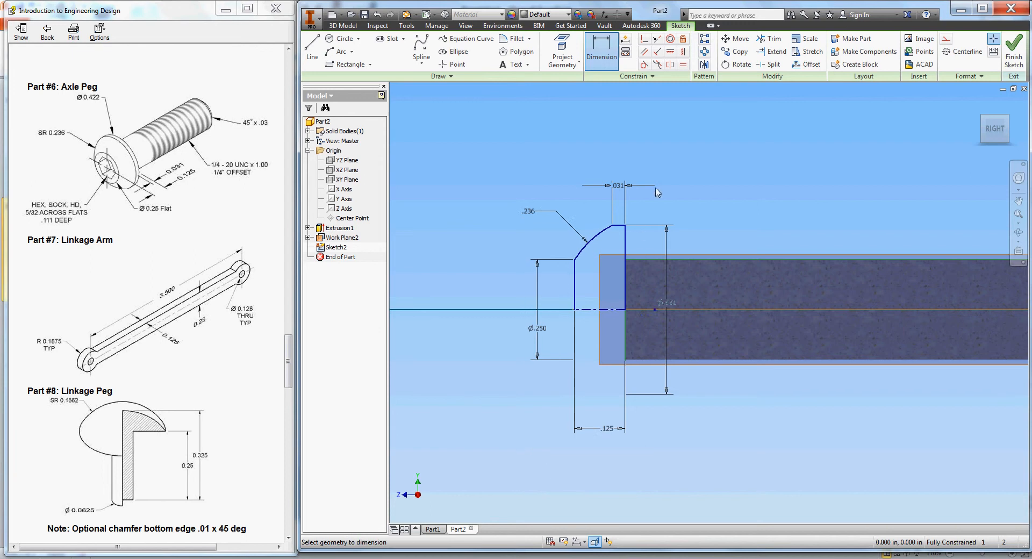
right_click(657, 193)
left_click(641, 168)
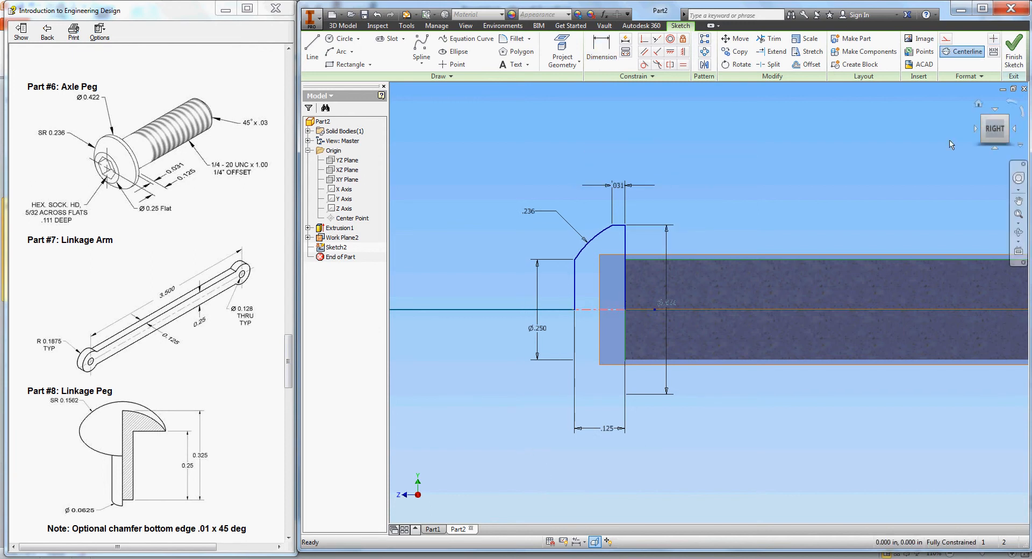
- Finish Sketch2 and revolve the head profile about the centerline into Revolution1
left_click(1014, 51)
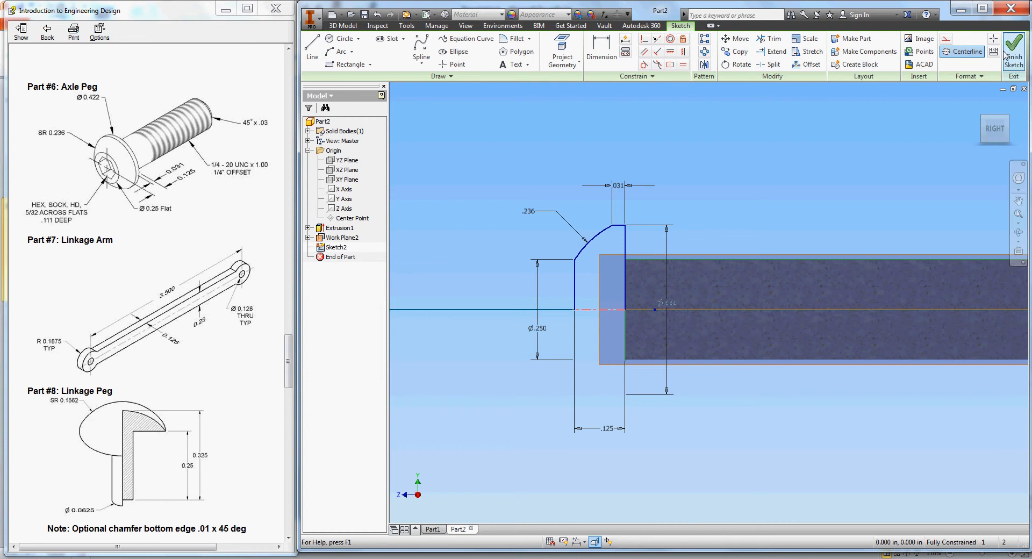
left_click(415, 47)
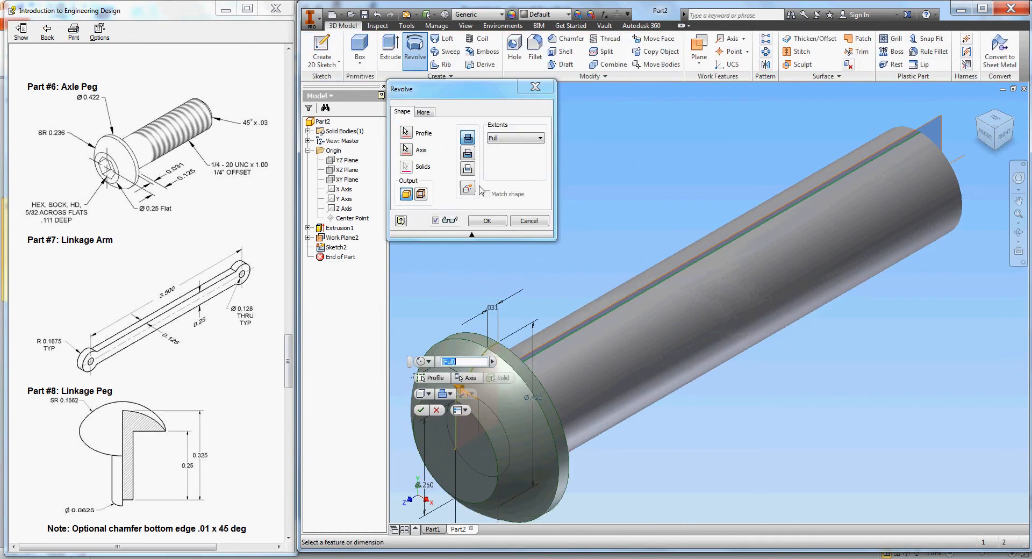
left_click(488, 221)
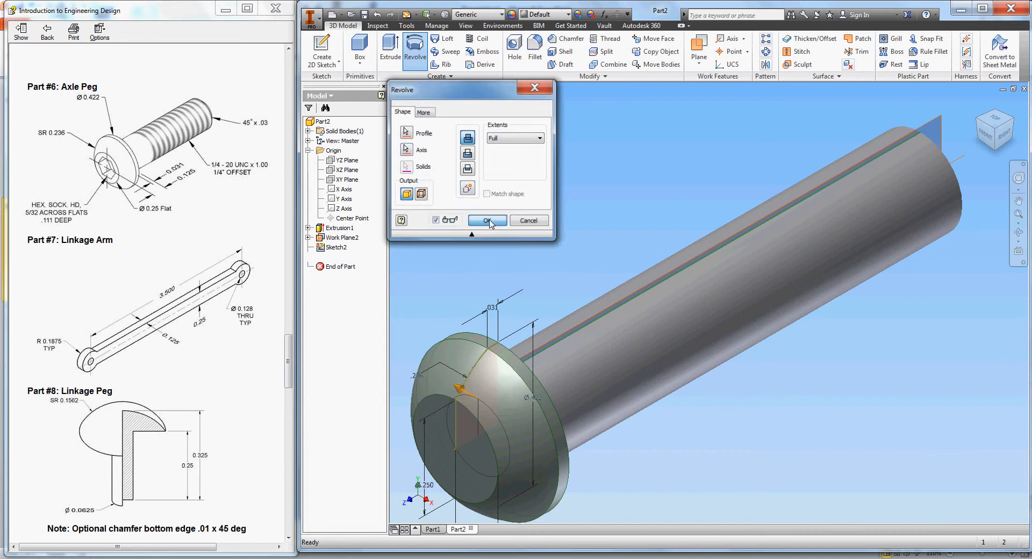
scroll(856, 185, "up", 4)
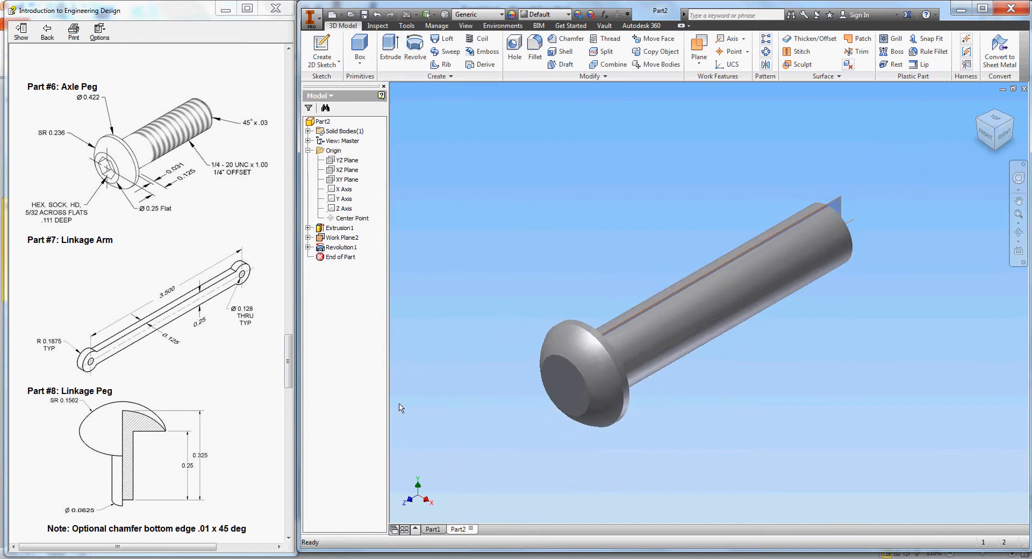
- Start a sketch on the head's end face and draw a hexagon centred on it
left_click(321, 47)
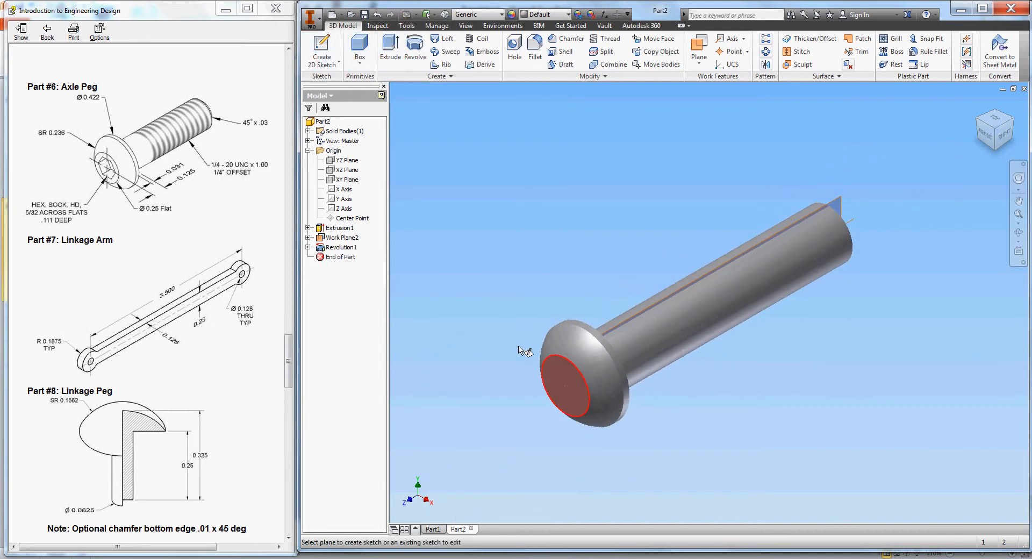
left_click(568, 373)
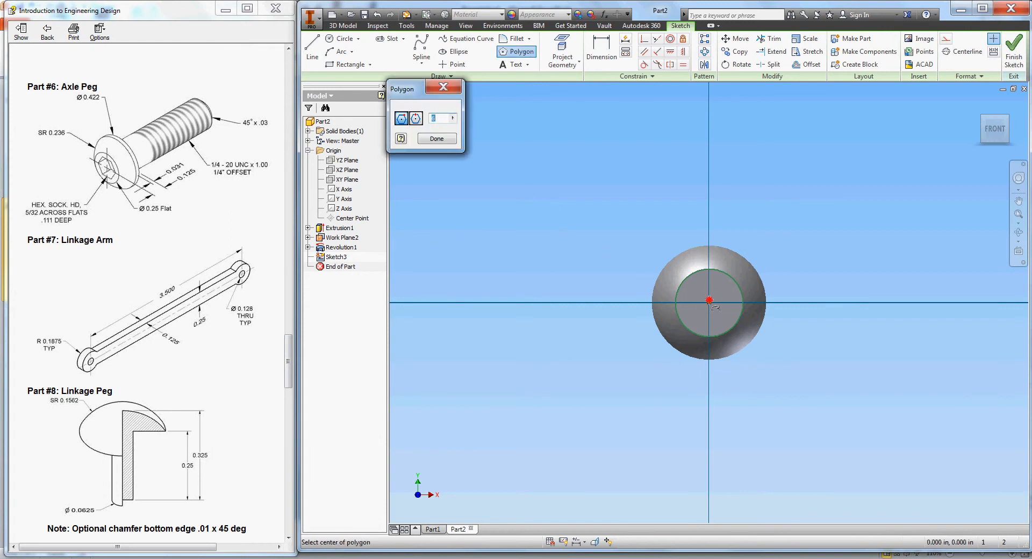
left_click(710, 301)
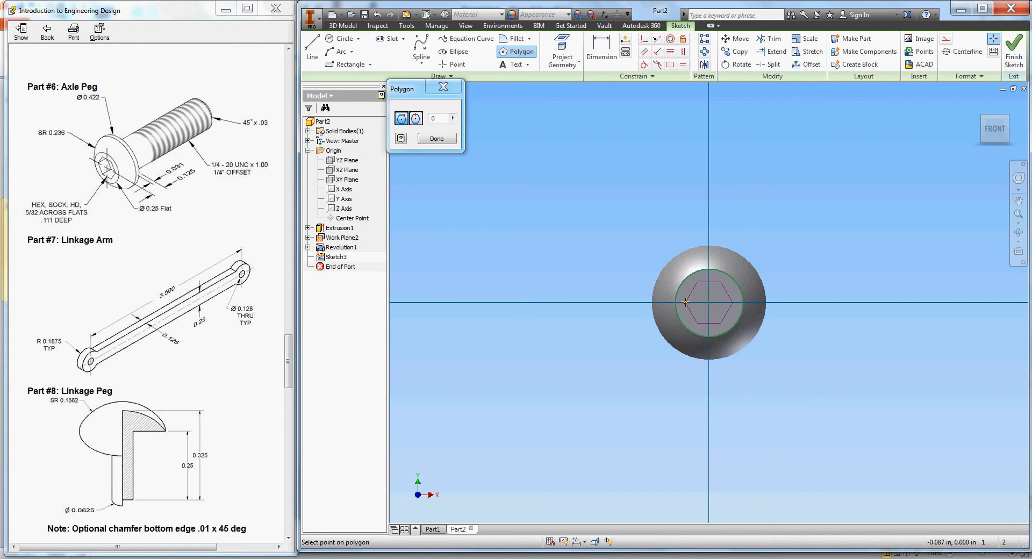
left_click(686, 303)
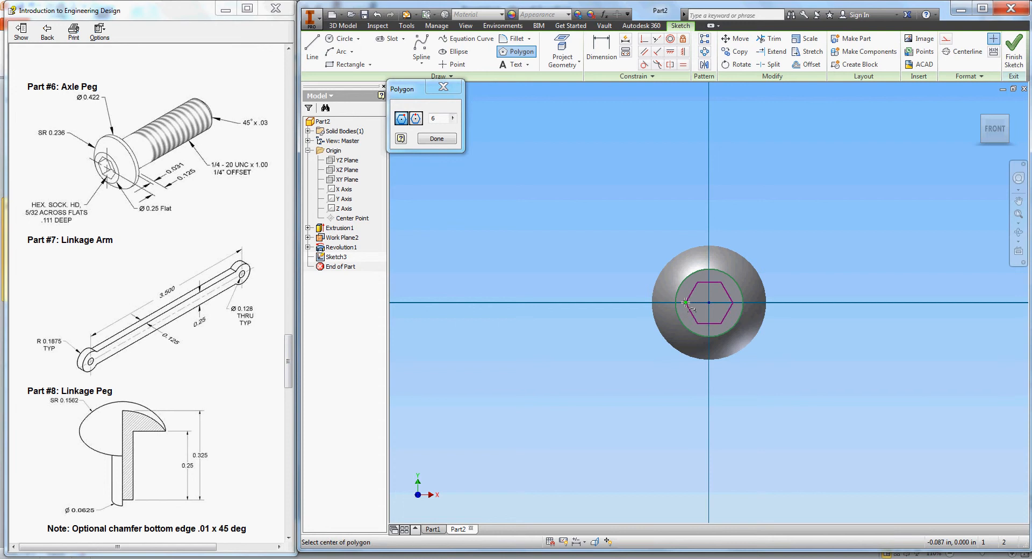
right_click(774, 260)
left_click(750, 265)
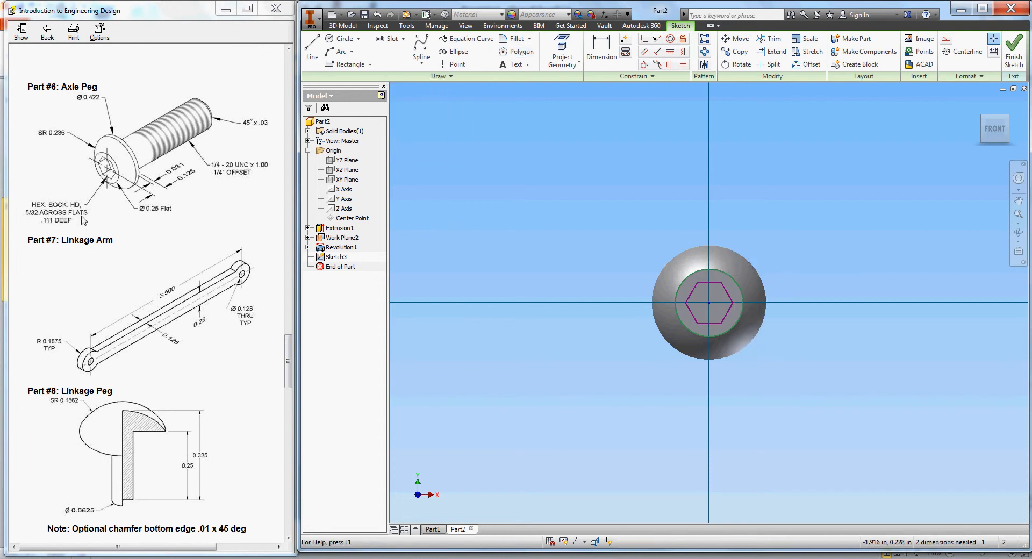
- Dimension the hexagon .156 across flats and finish the sketch
left_click(601, 50)
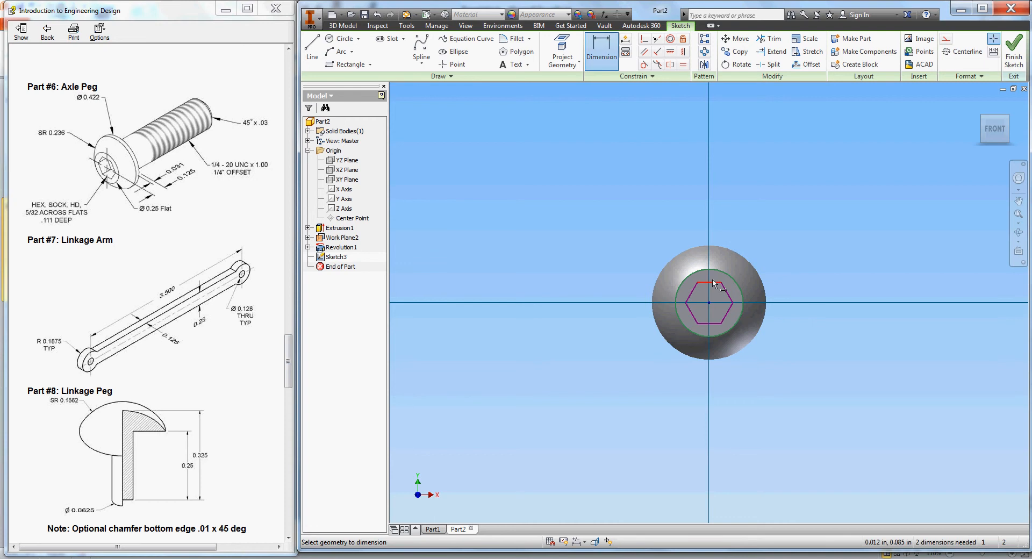
left_click(709, 282)
left_click(709, 323)
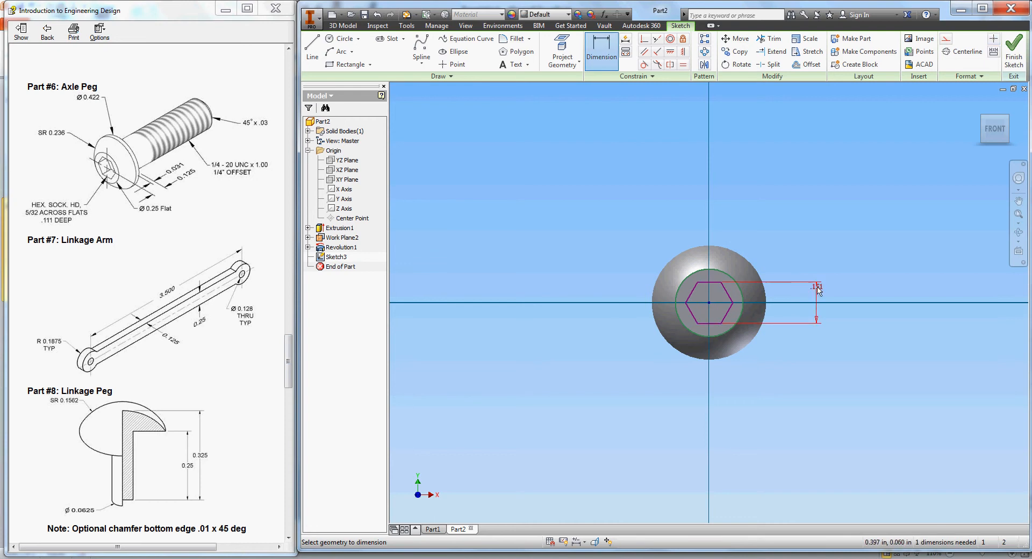
left_click(816, 291)
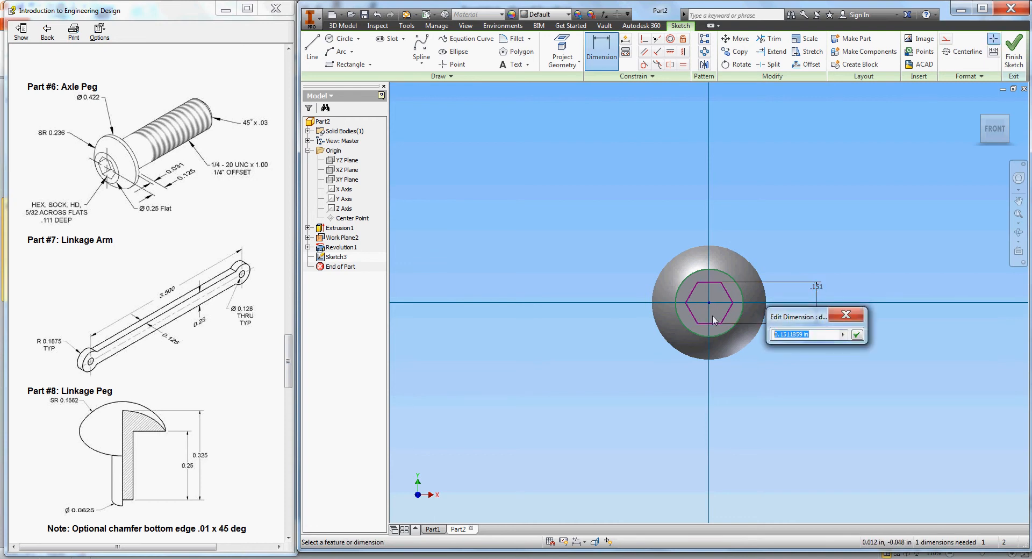
type(".156")
key("Return")
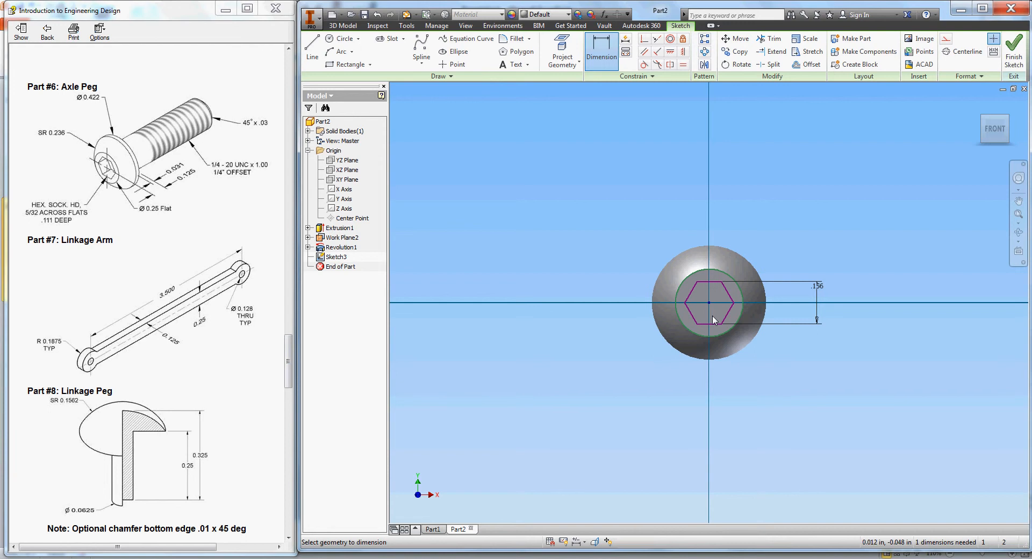
right_click(785, 255)
left_click(739, 256)
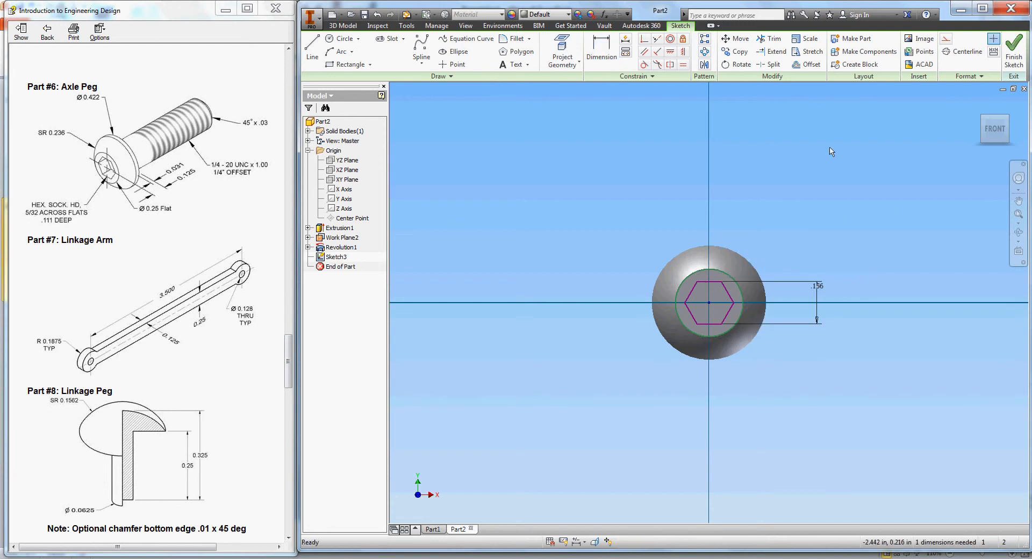
left_click(1013, 54)
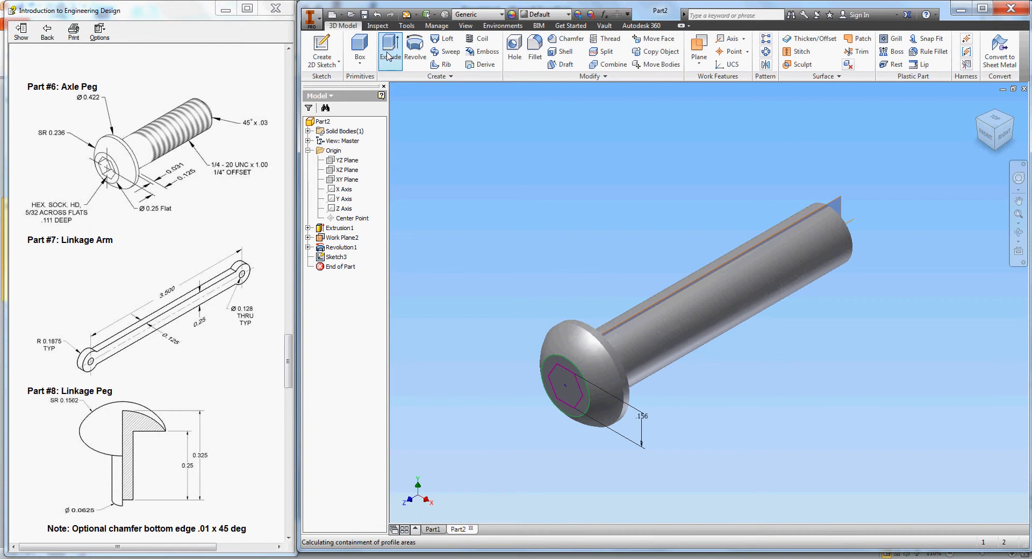
- Extrude the hexagon as a Cut 0.111 in deep into the head
left_click(390, 47)
left_click(560, 378)
left_click(468, 154)
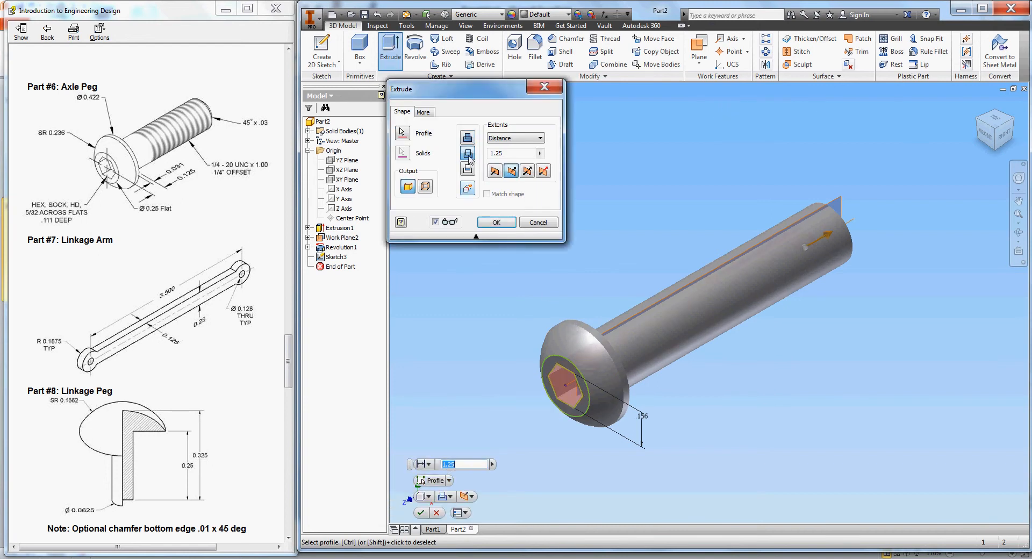
left_click(540, 153)
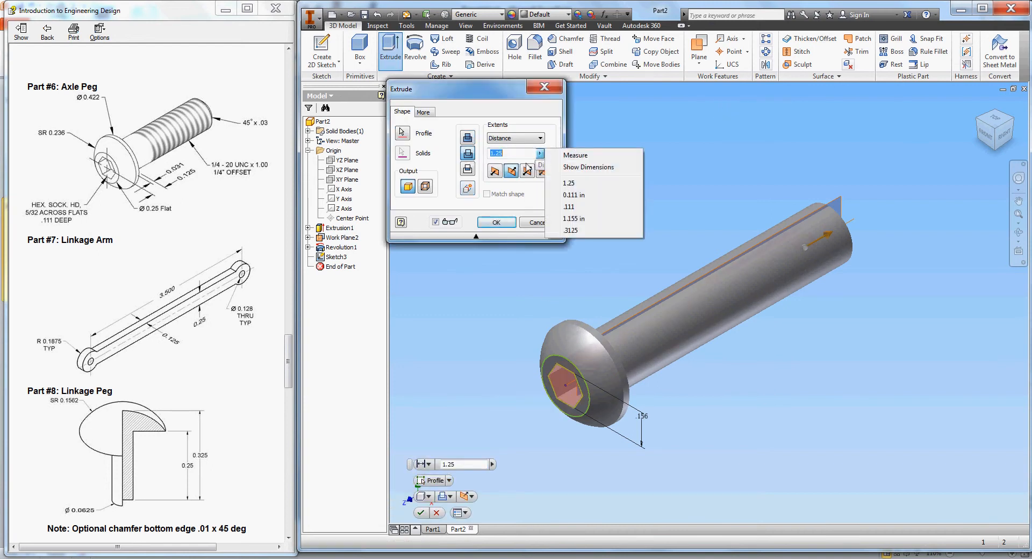
left_click(569, 196)
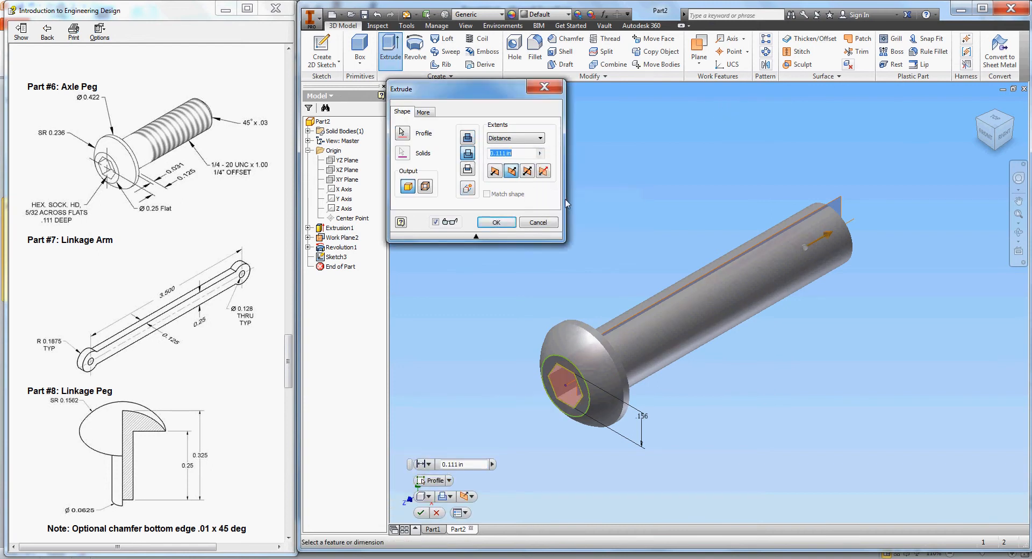
left_click(496, 222)
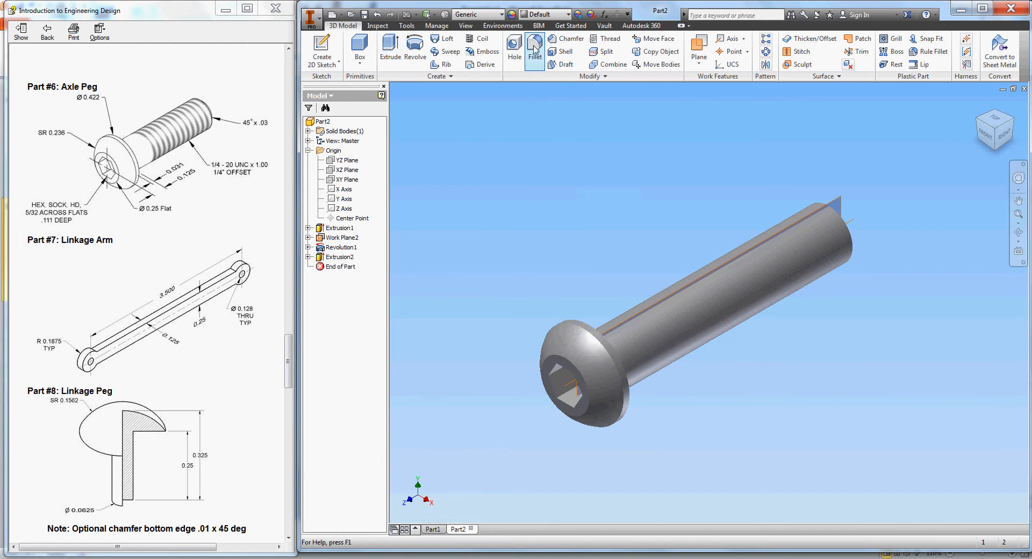
- Chamfer the rod's free end edge 0.03 in at 45 degrees, creating Chamfer1
left_click(567, 39)
left_click(859, 225)
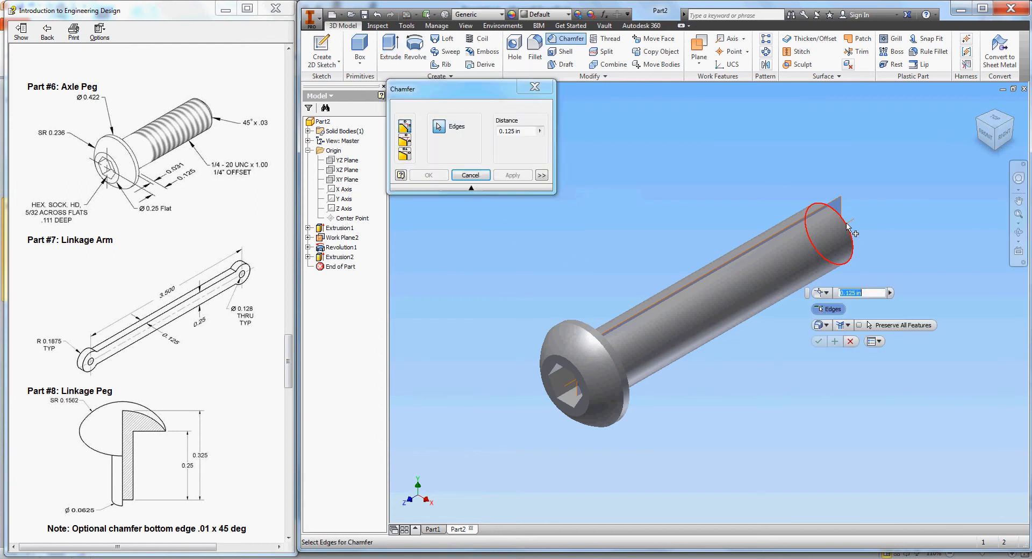
left_click(404, 140)
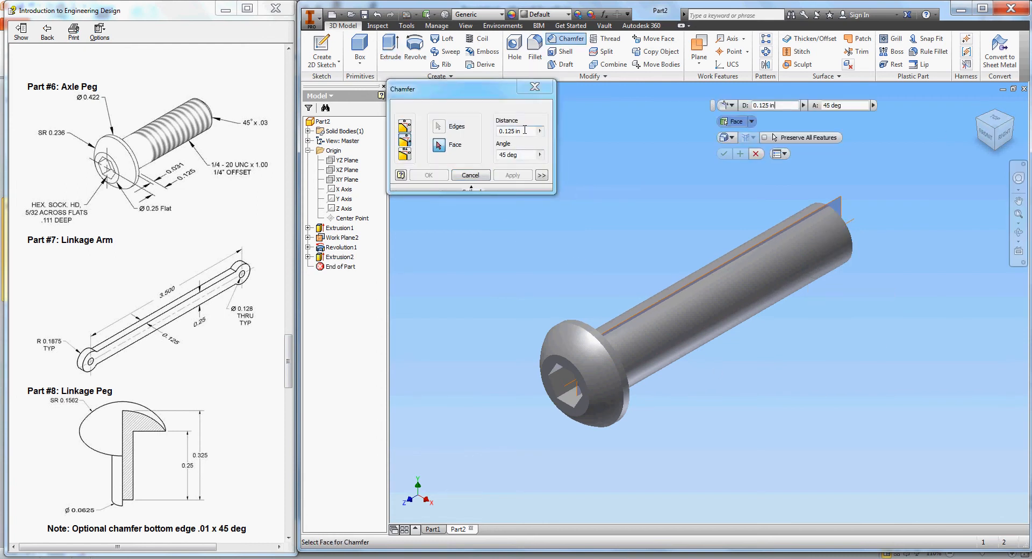
left_click_drag(525, 133, 504, 132)
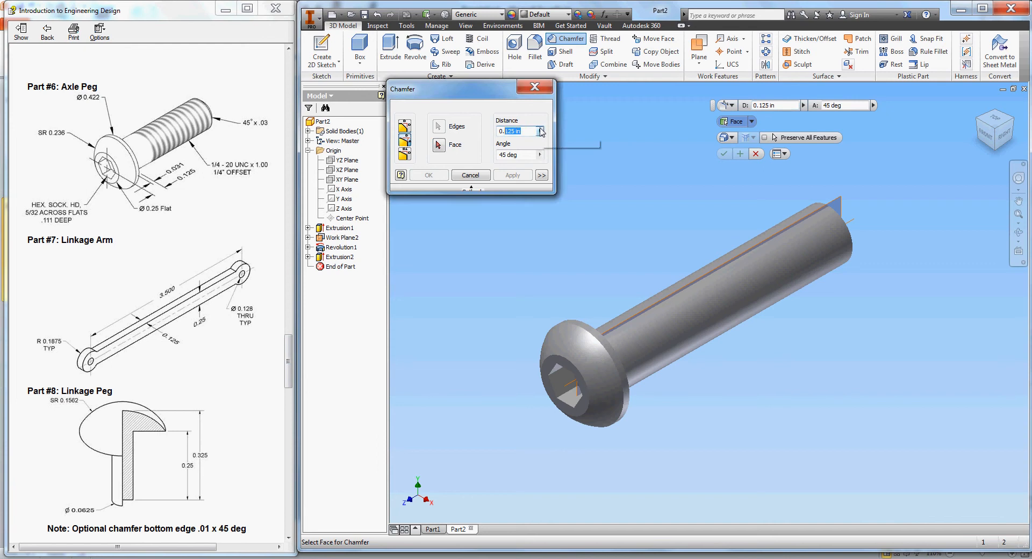
type("03")
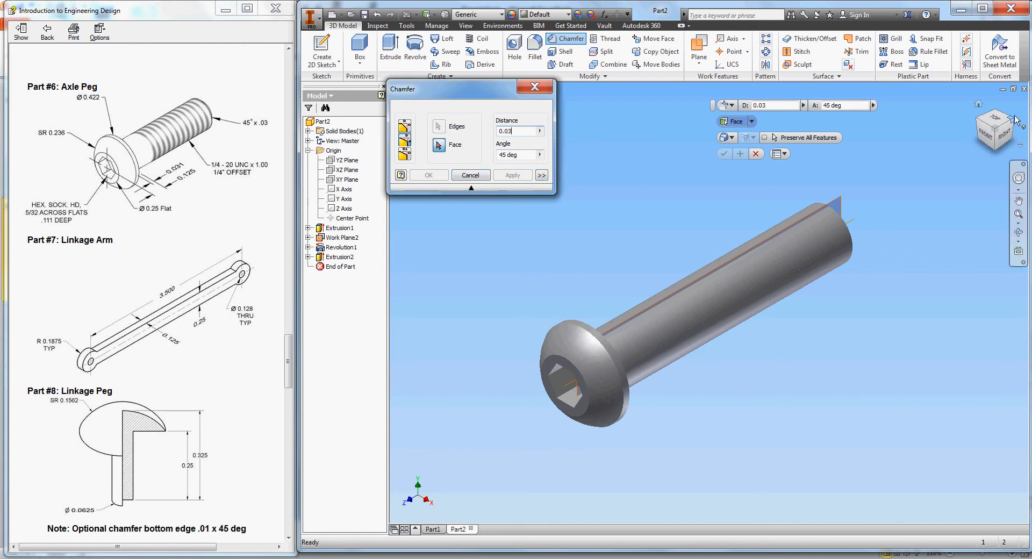
left_click(976, 154)
left_click(831, 354)
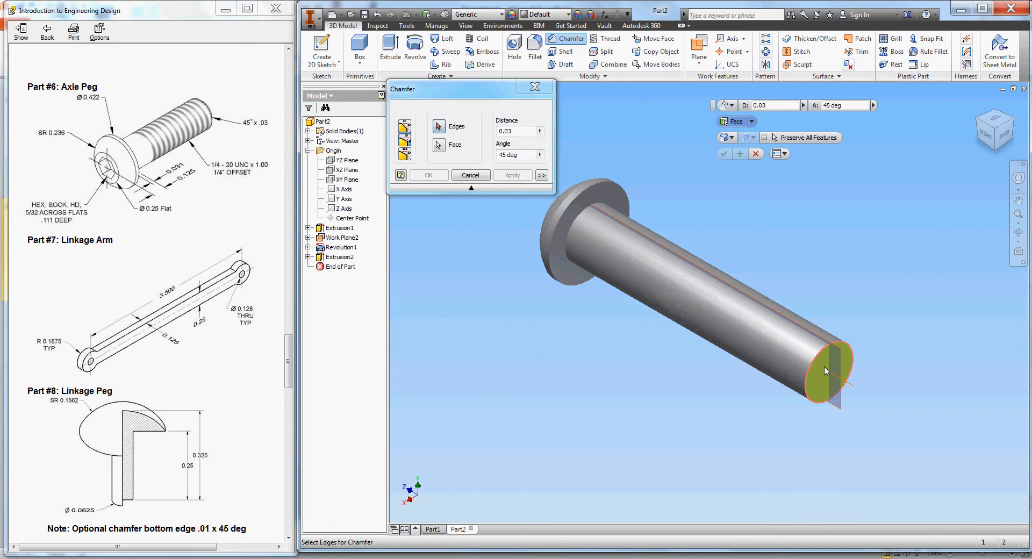
left_click(832, 353)
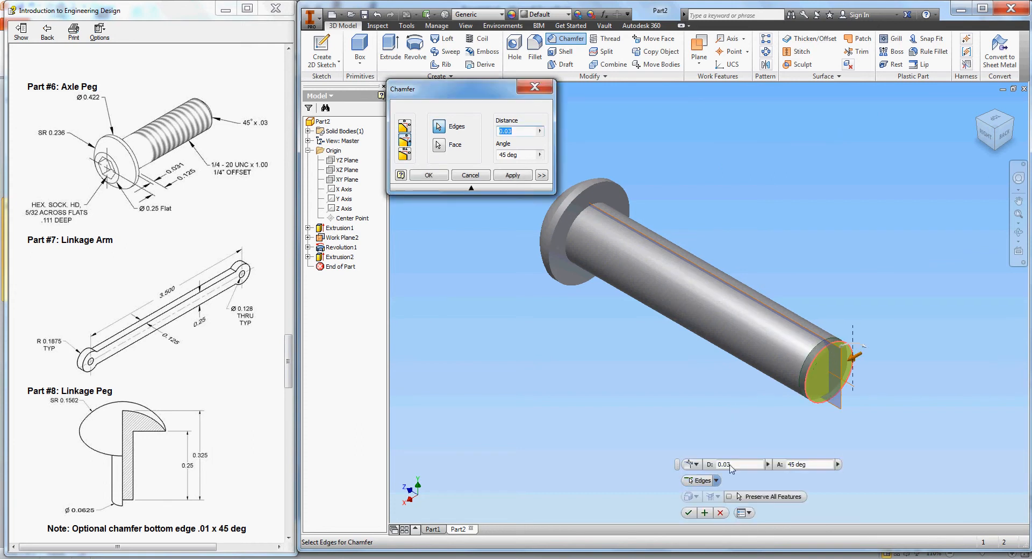
left_click(689, 514)
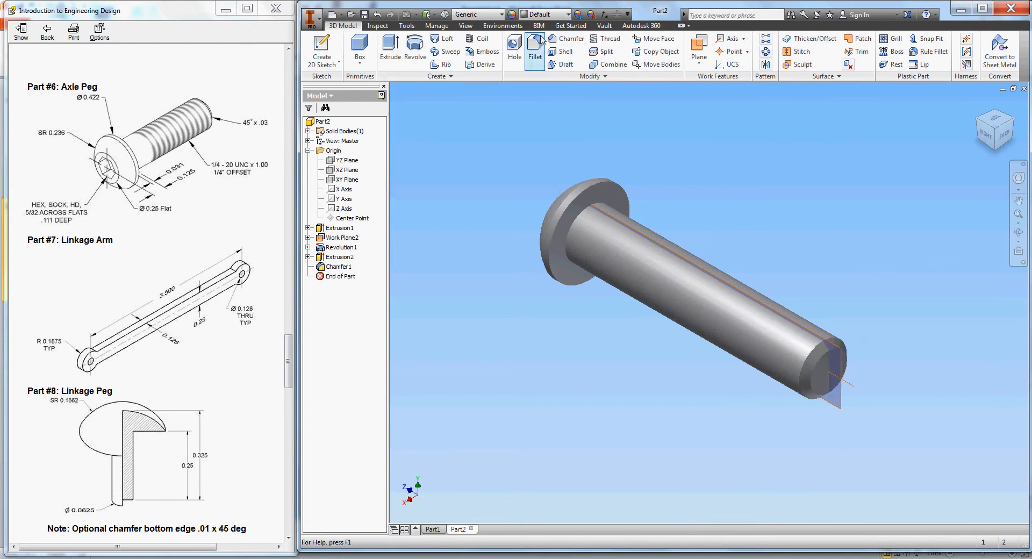
- Start a thread on the shaft face with full length off, offset .25 and flipped direction
left_click(608, 41)
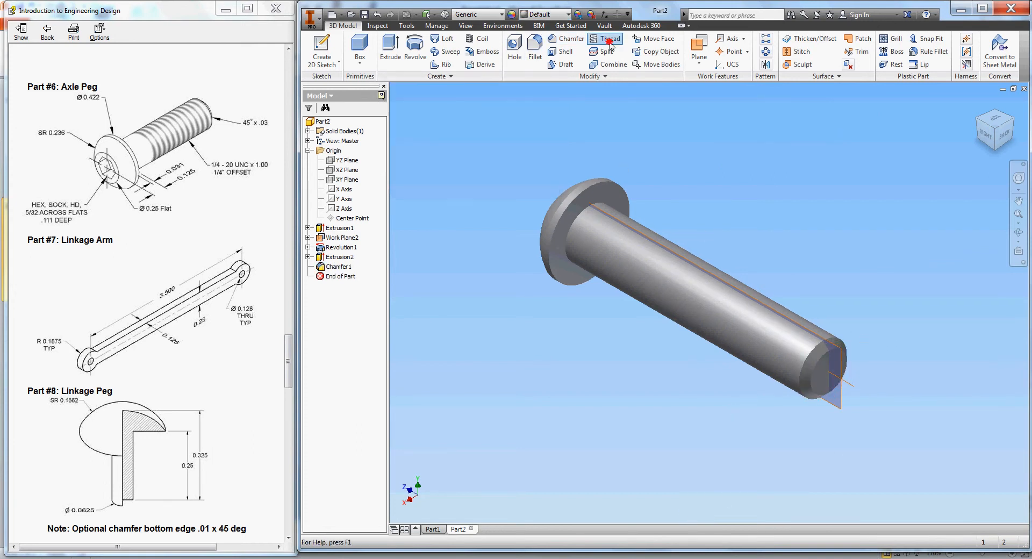
left_click(685, 297)
left_click(410, 158)
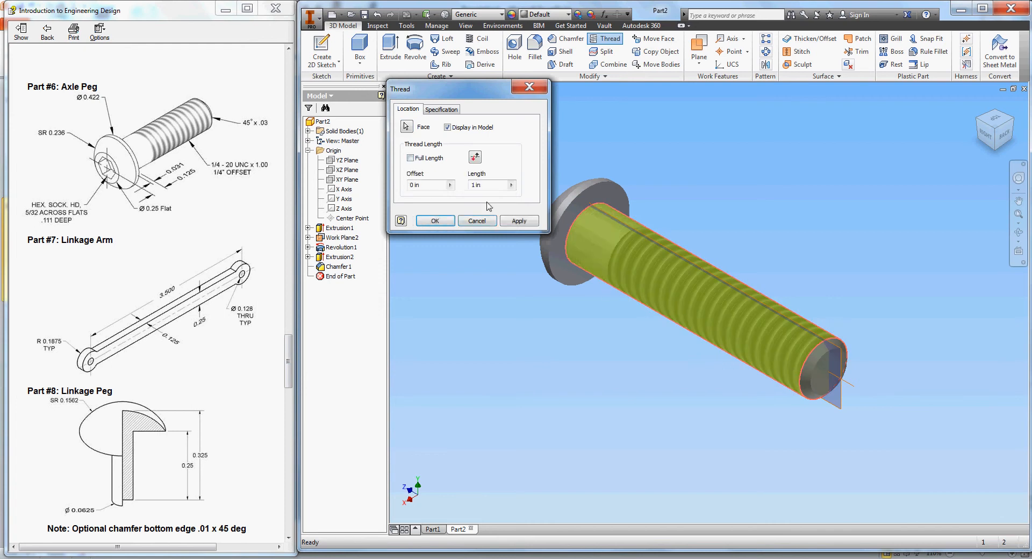
left_click(452, 187)
left_click(466, 215)
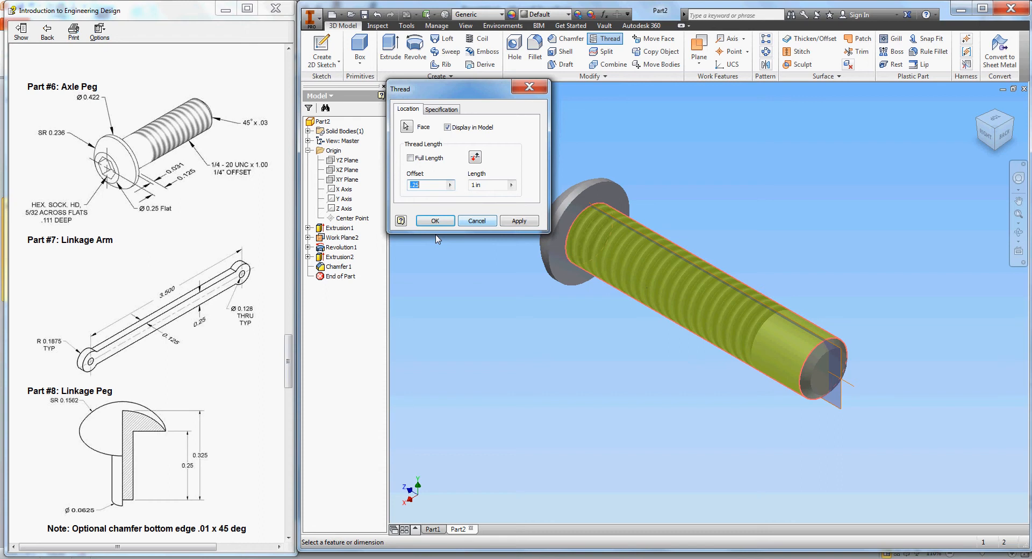
left_click(476, 159)
- Change the thread offset to .255, flip the direction back and keep length 1 in
left_click_drag(446, 185, 386, 184)
type("100")
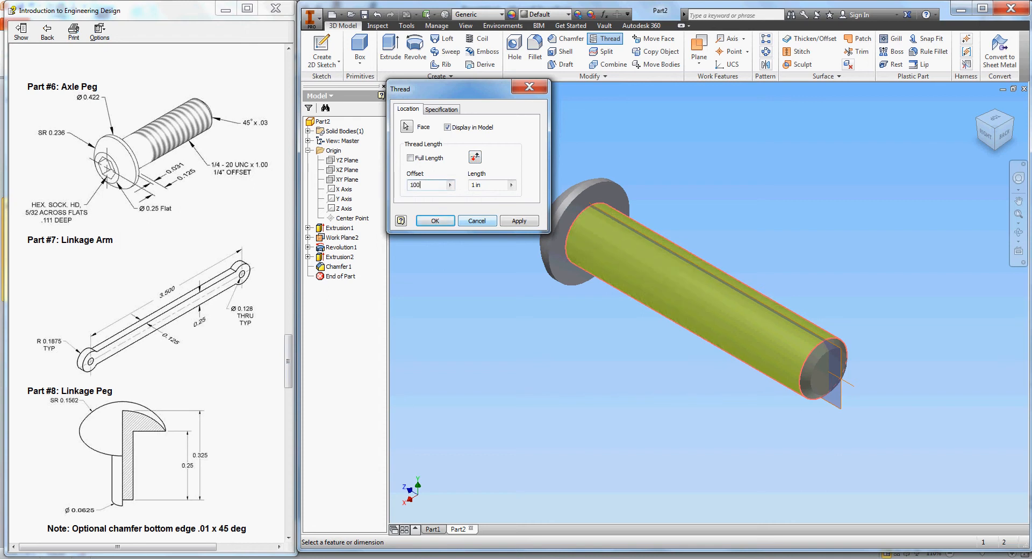
key("BackSpace")
key("BackSpace")
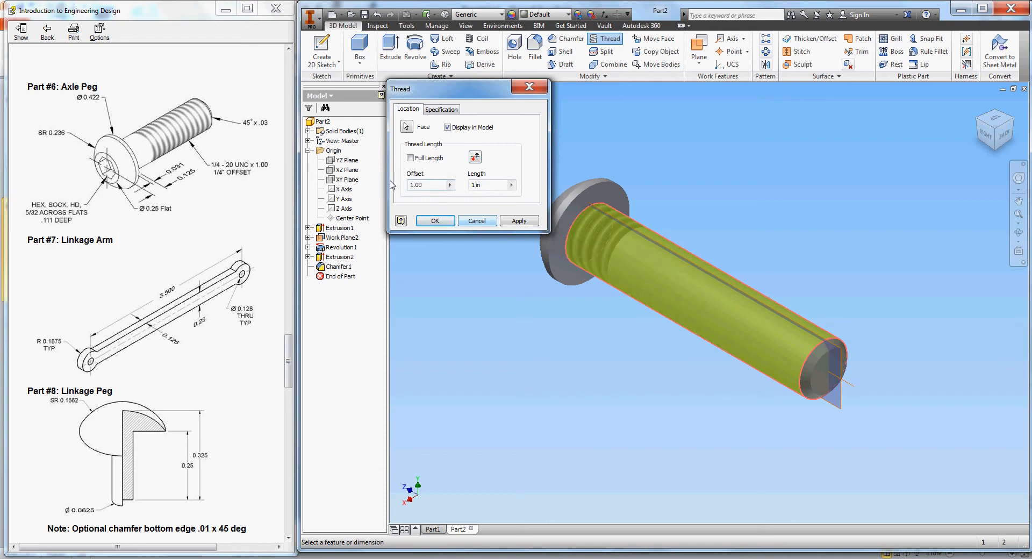
left_click_drag(438, 186, 387, 183)
type(".255")
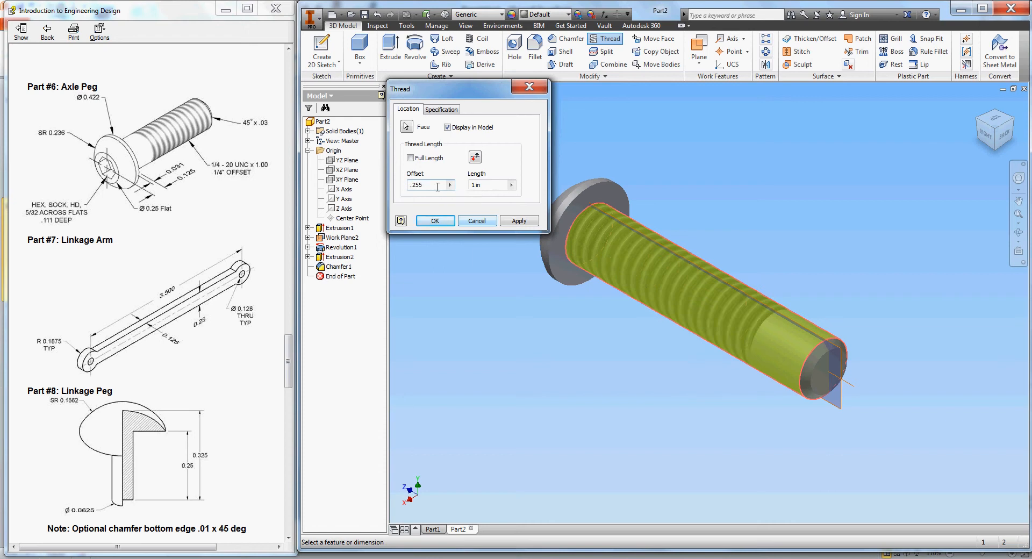
left_click(480, 159)
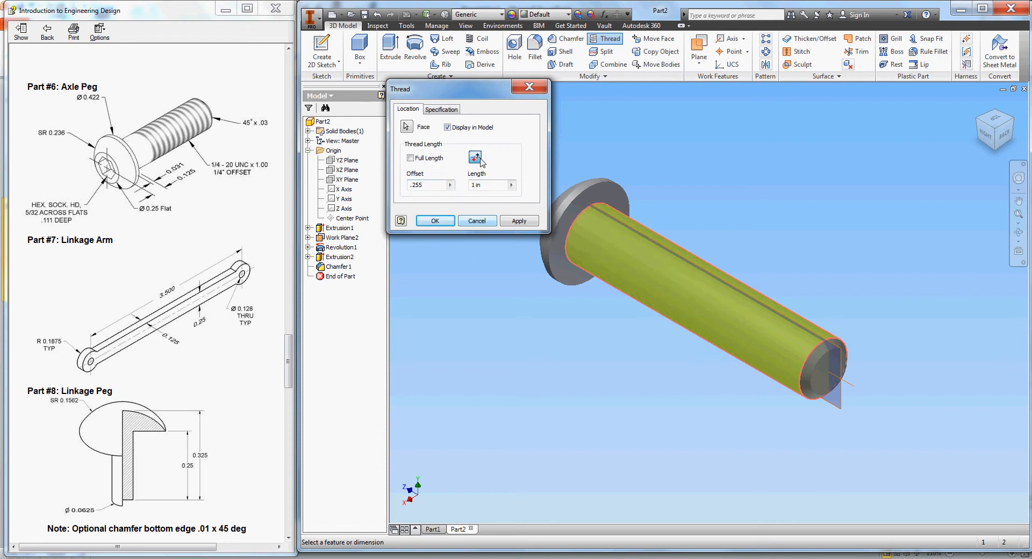
left_click(511, 185)
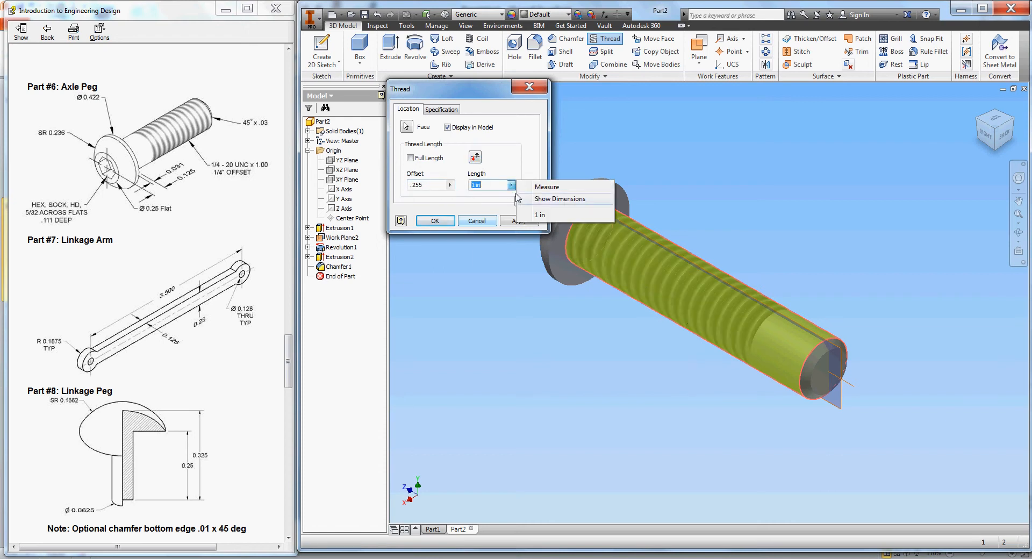
left_click(476, 196)
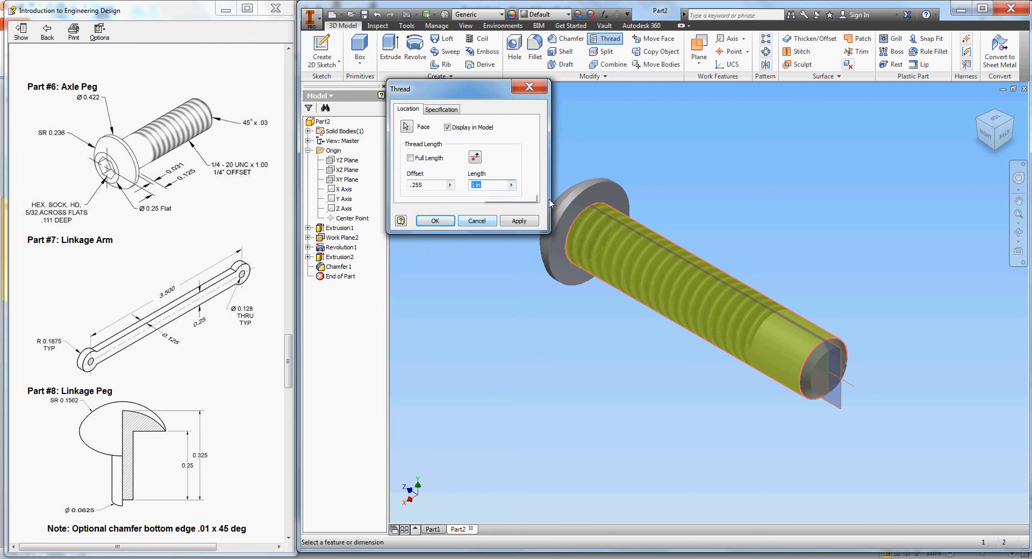
- Check the Specification settings, then edit the offset into a negative value
left_click(450, 110)
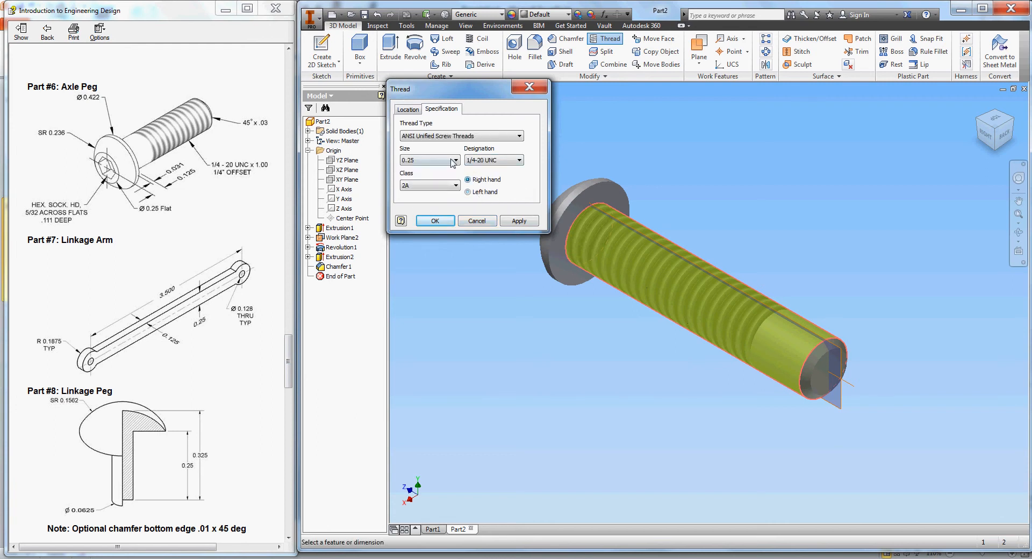
left_click(407, 110)
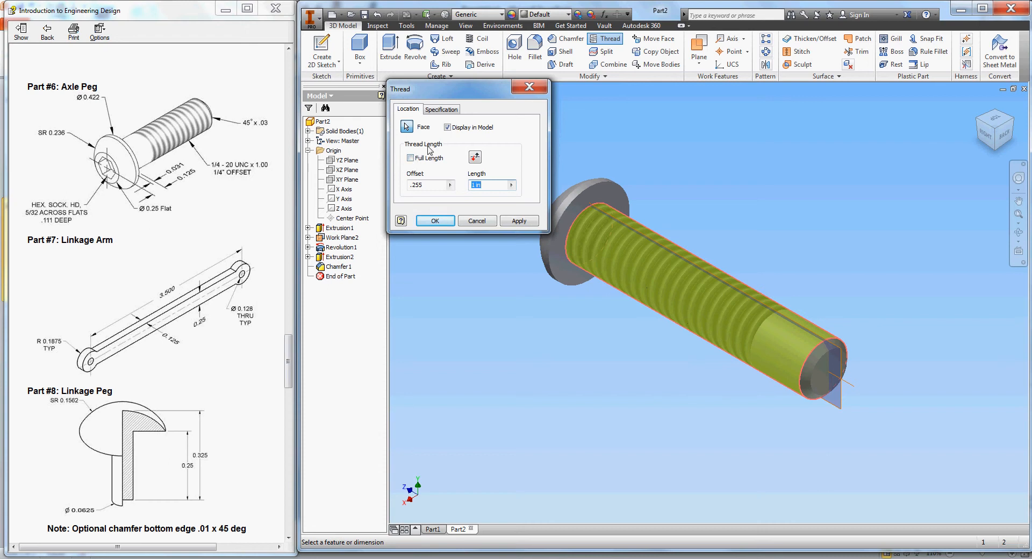
left_click(448, 128)
left_click(447, 127)
left_click(436, 188)
key("BackSpace")
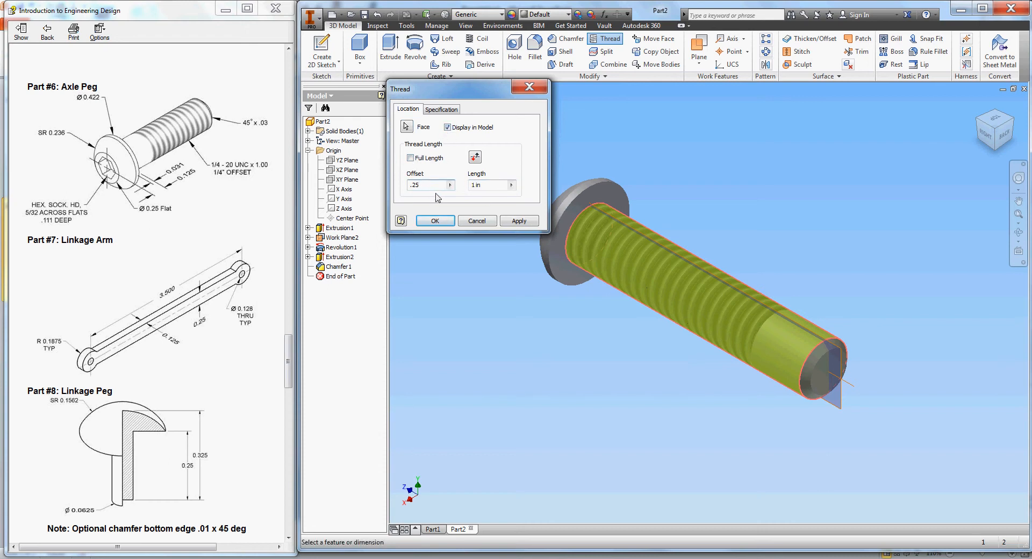
left_click_drag(429, 187, 382, 187)
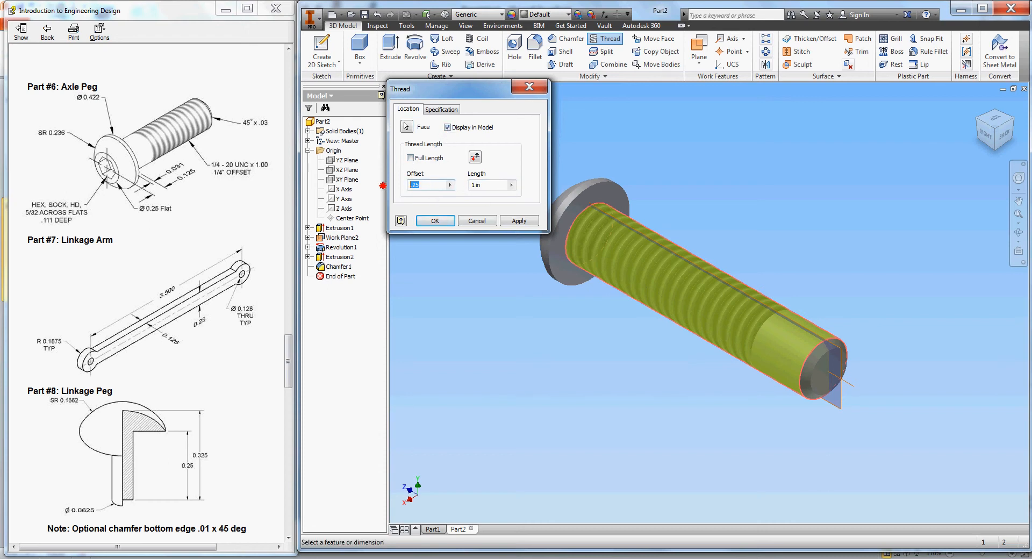
left_click(412, 185)
type(".")
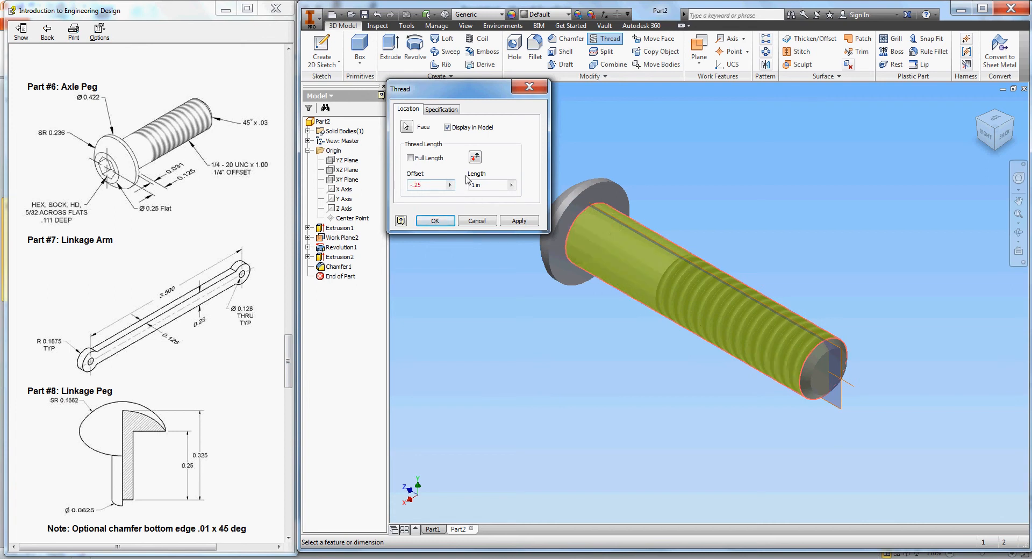
type("-")
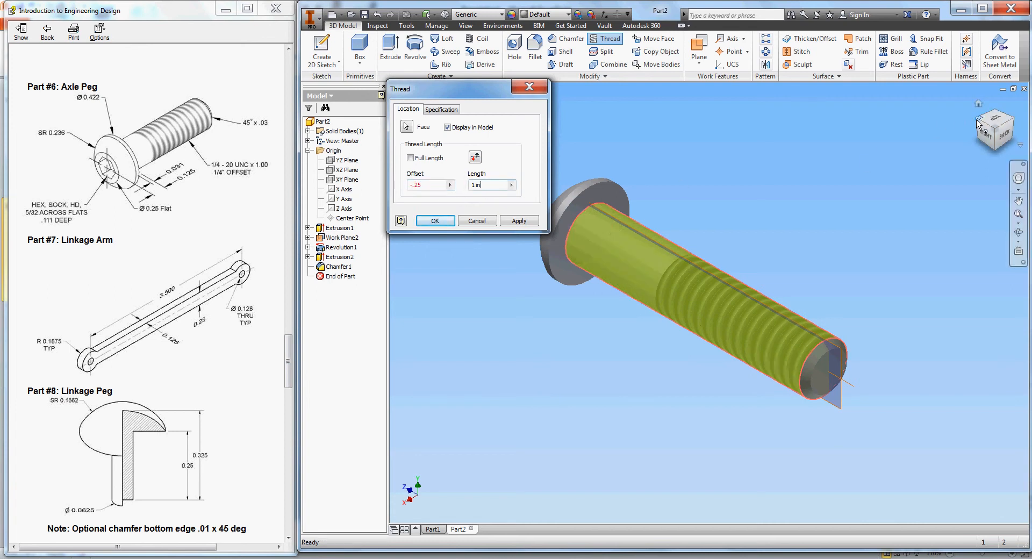
- Try applying the negative-offset thread, dismiss the out-of-range error and keep length 1 in
left_click(985, 135)
key("F6")
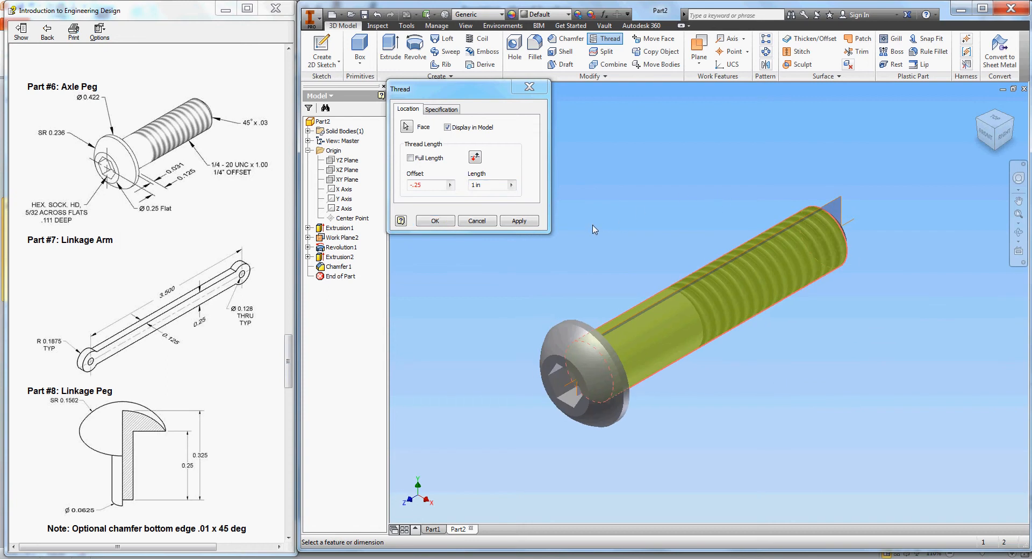
left_click(517, 221)
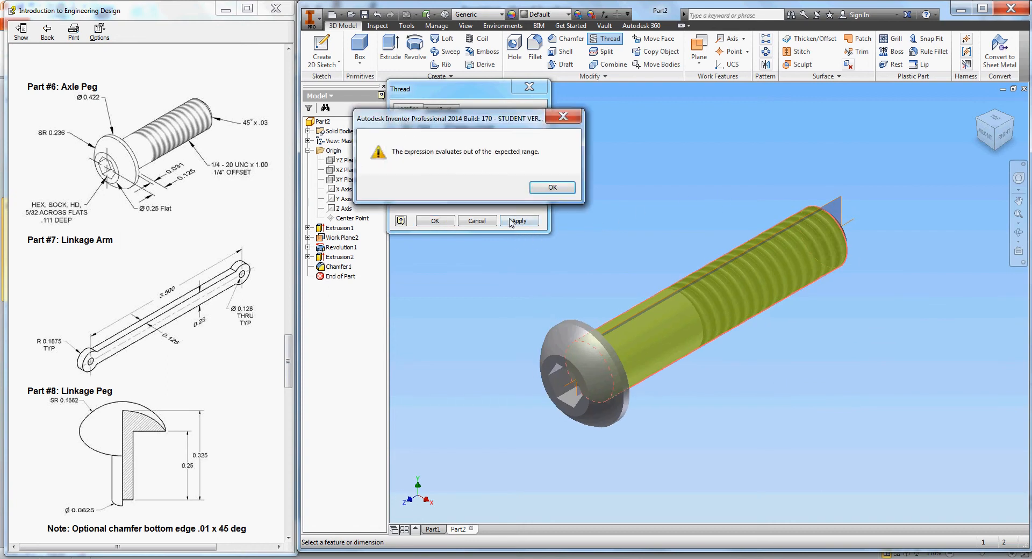
left_click(556, 191)
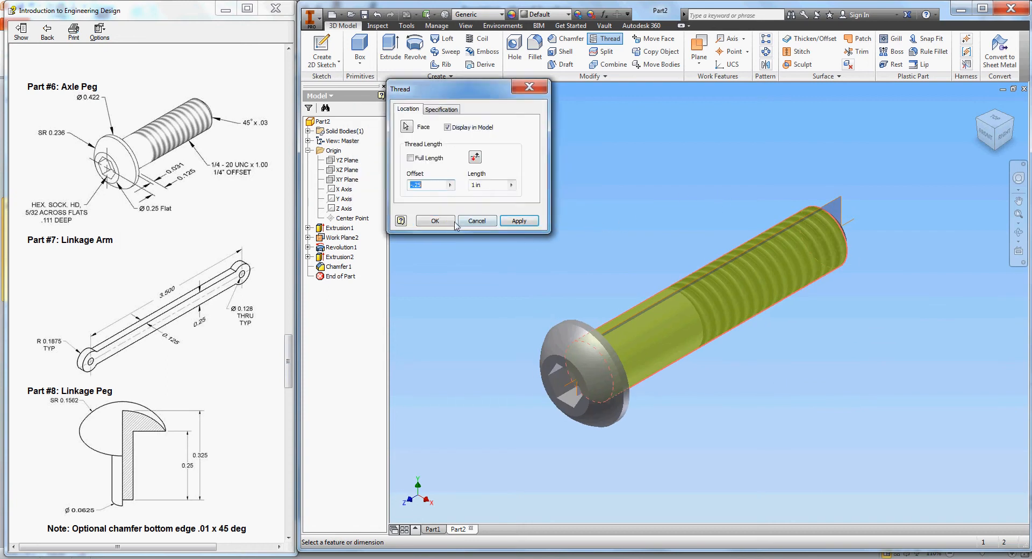
left_click(511, 185)
left_click(528, 217)
- Clear the offset, toggle Full Length on and off, and cancel the thread
left_click_drag(429, 186, 373, 190)
key("BackSpace")
left_click(410, 158)
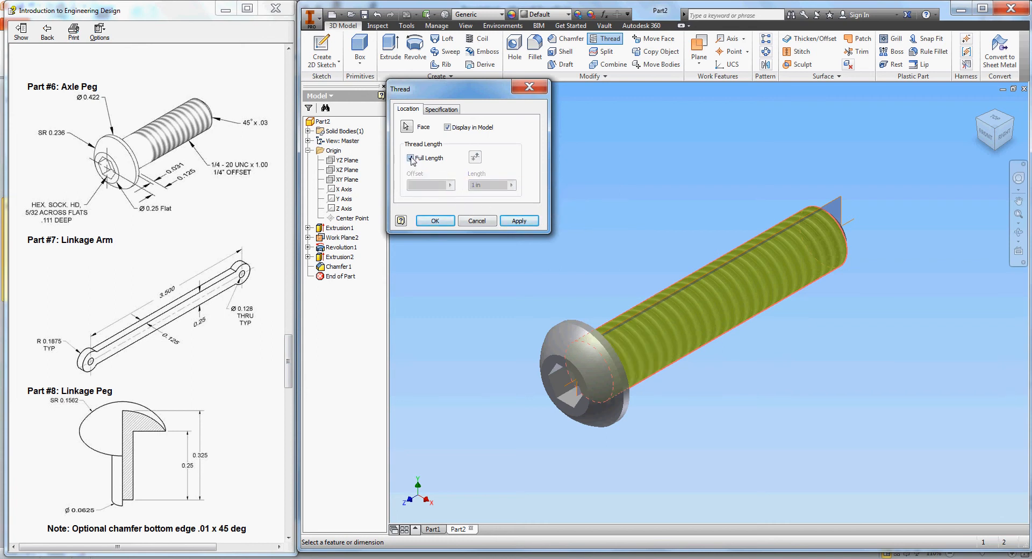
left_click(410, 159)
left_click(478, 222)
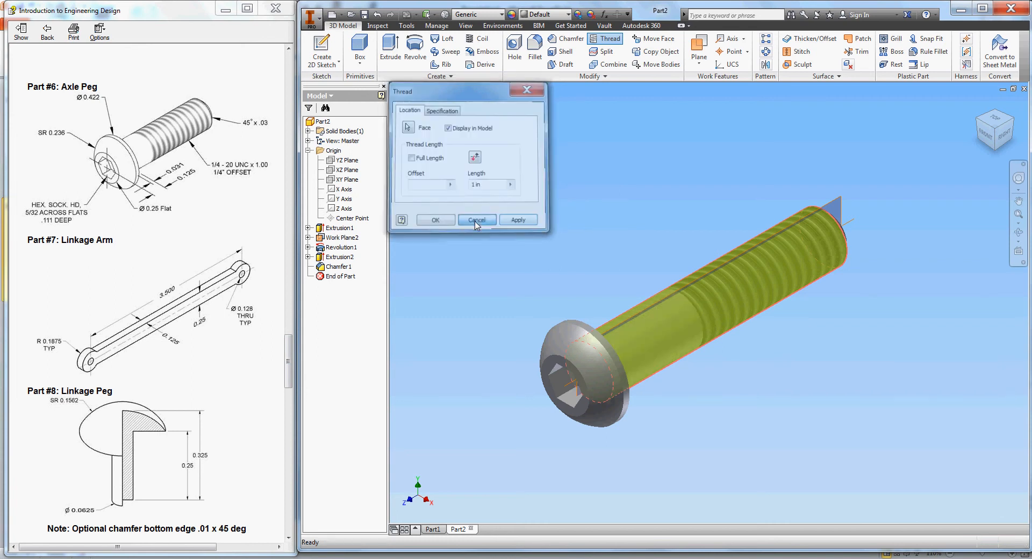
- Thread the peg's shaft face 1 in long as Thread1 and close the Thread dialog
left_click(604, 41)
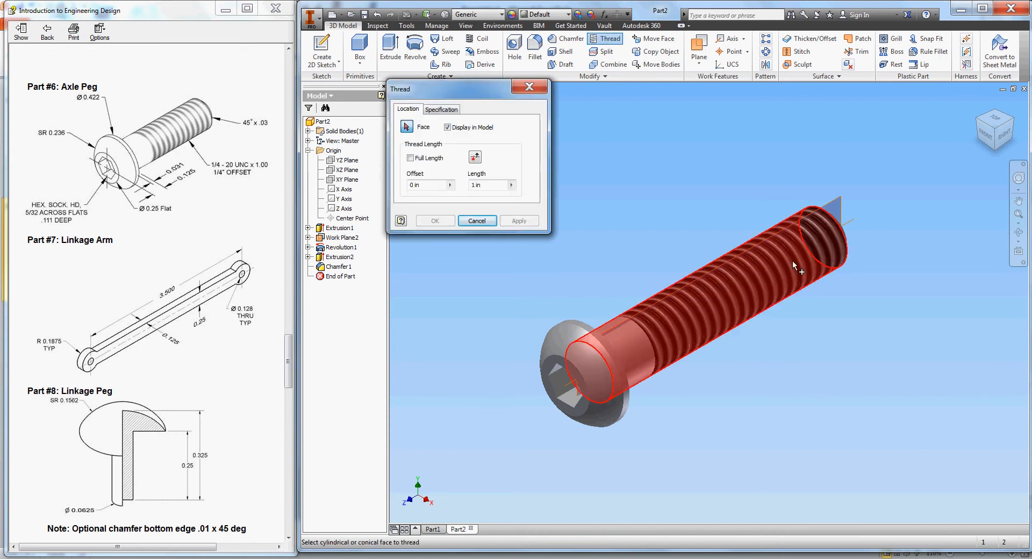
left_click(828, 243)
double_click(425, 186)
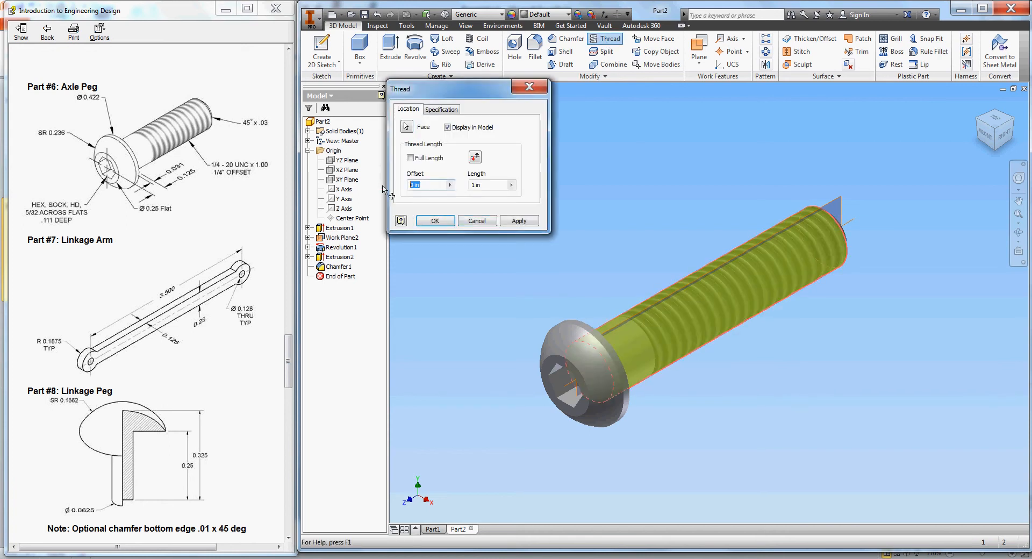
left_click(507, 223)
left_click(476, 221)
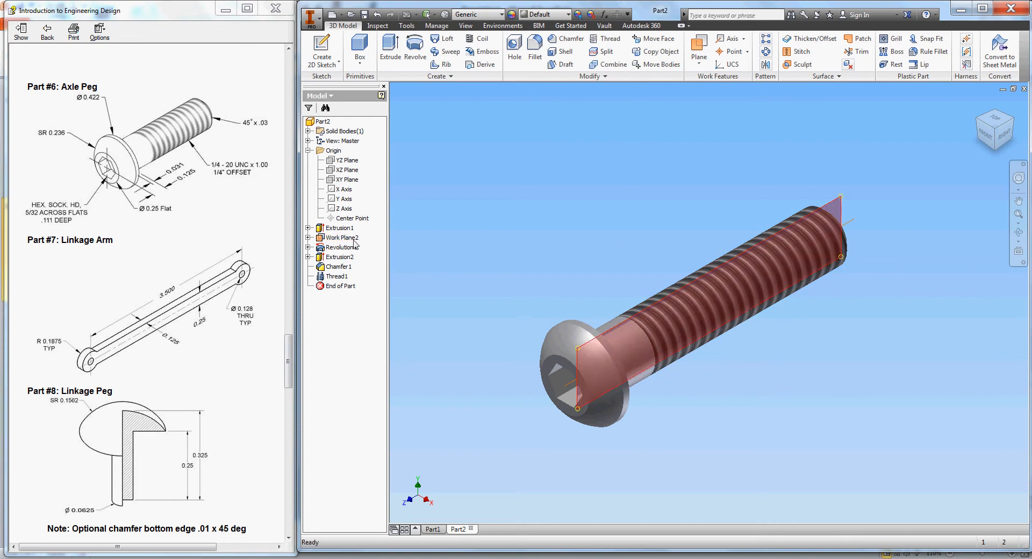
- Turn off visibility of Work Plane2 and the peg's work axis
right_click(324, 242)
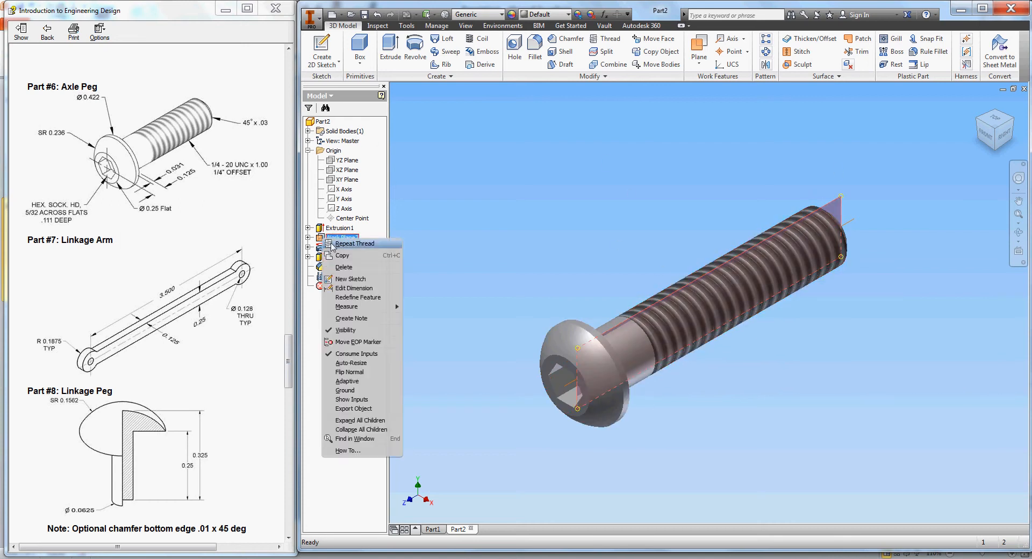
left_click(355, 334)
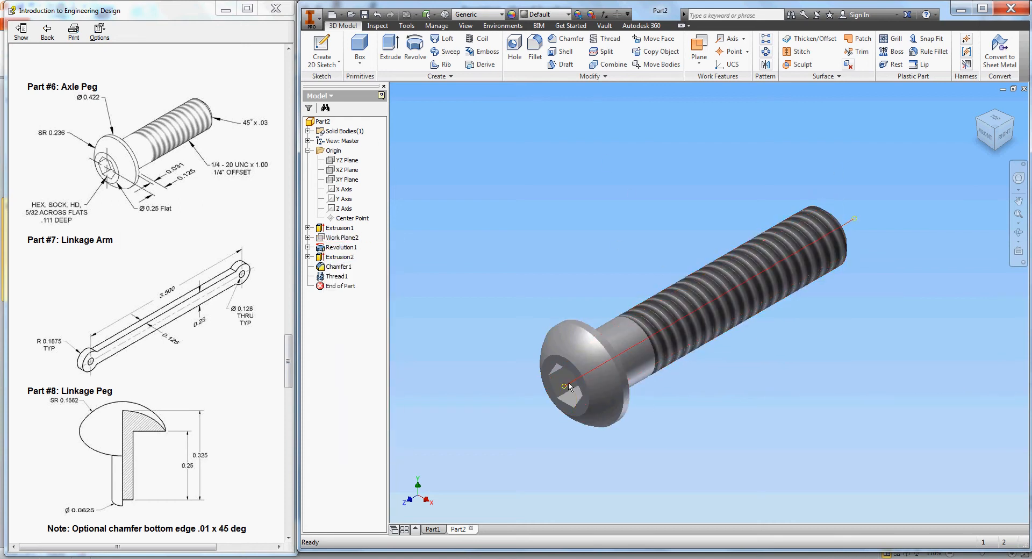
right_click(571, 383)
left_click(598, 399)
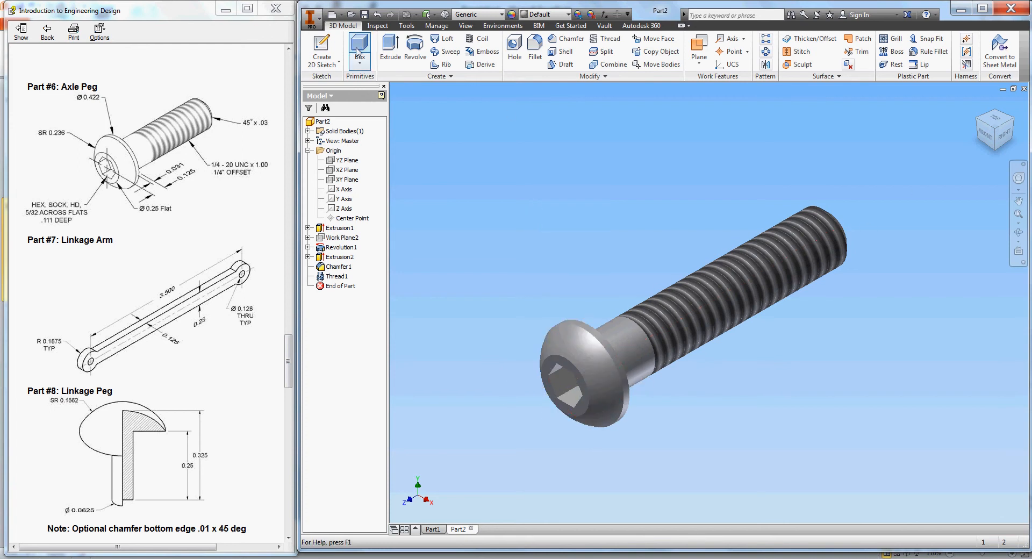
- Save the part to the Desktop as an 'Axle Peg' .ipt with the student's name appended
left_click(363, 19)
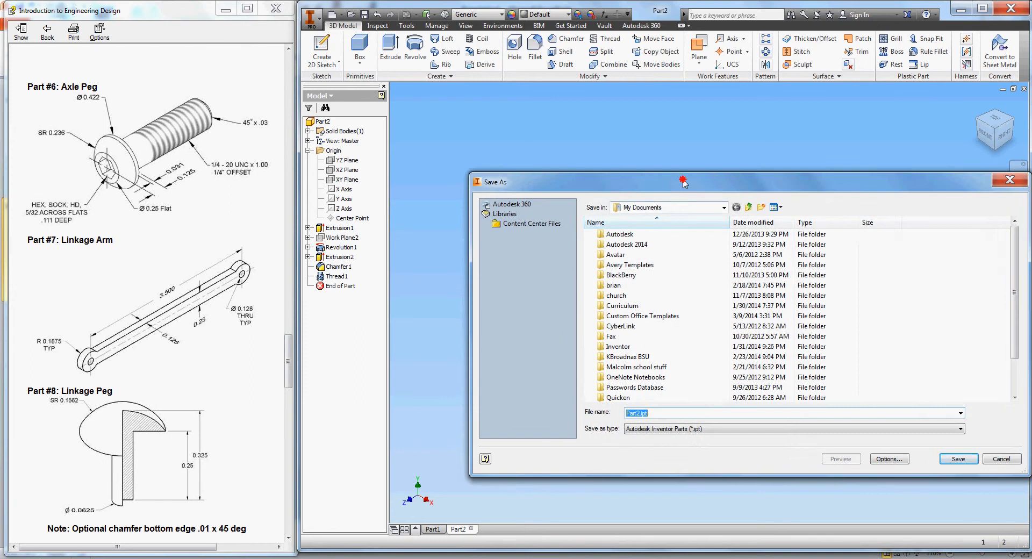
left_click_drag(682, 180, 561, 119)
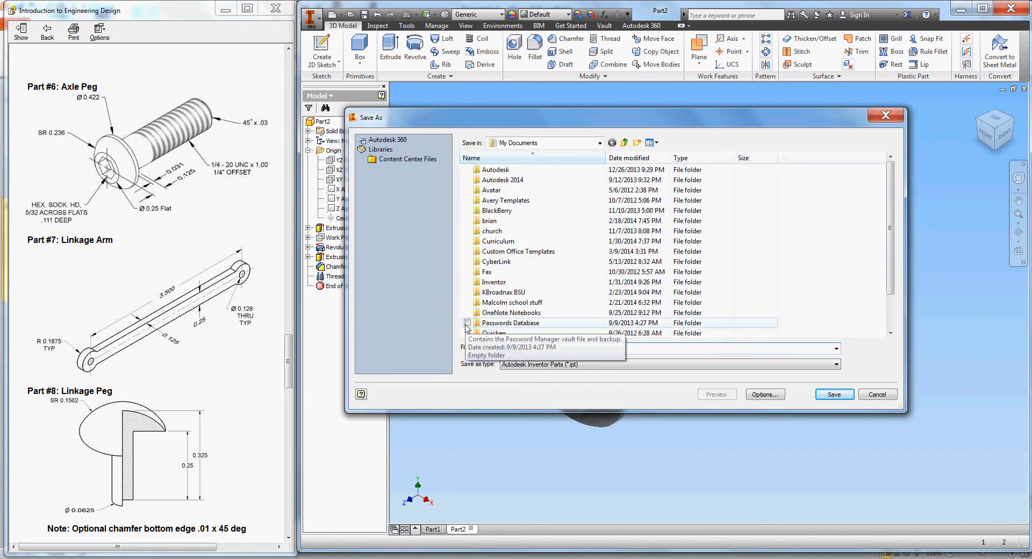
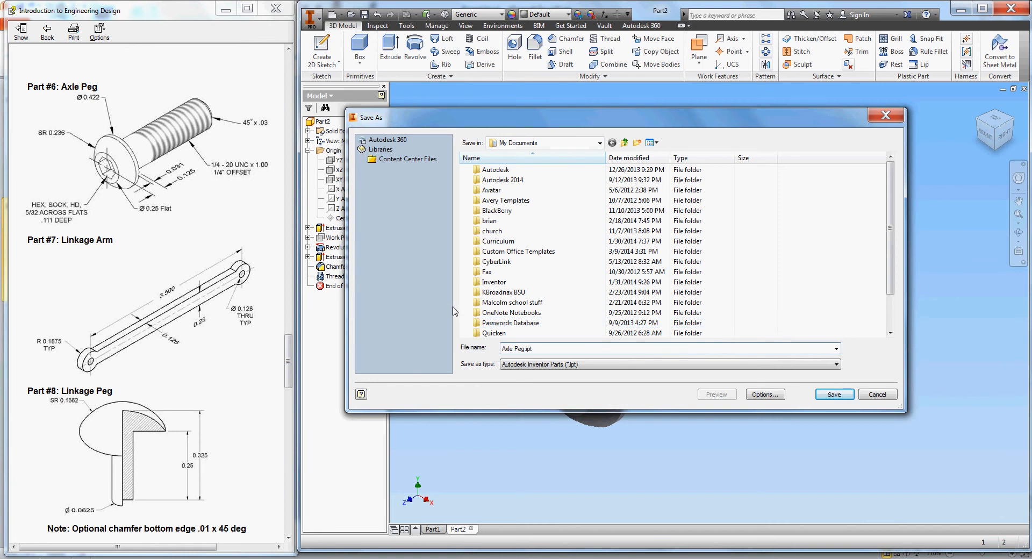
left_click(600, 144)
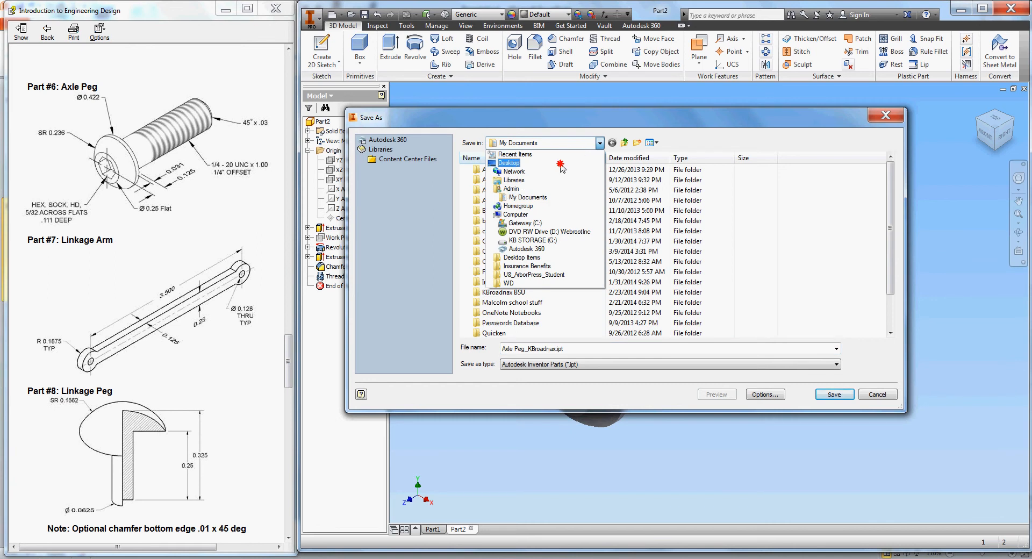
left_click(559, 163)
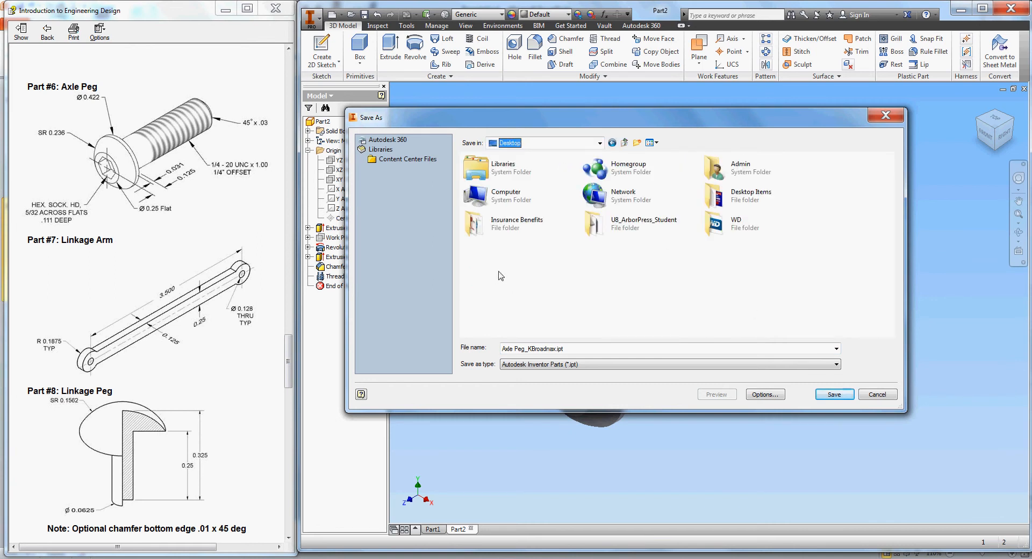
left_click(830, 394)
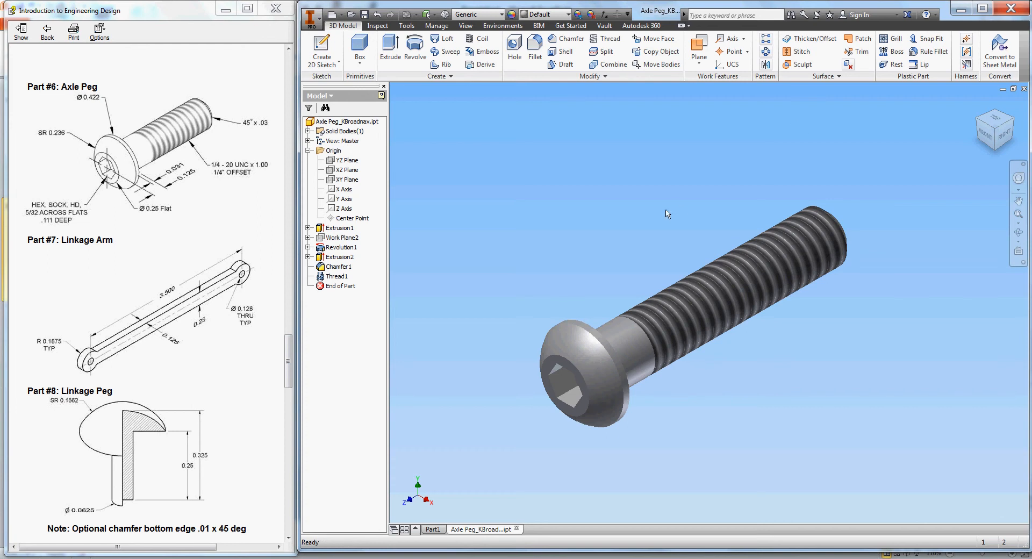
- Switch to the web browser and go to mybsu.edu in the Ball State tab
left_click(137, 557)
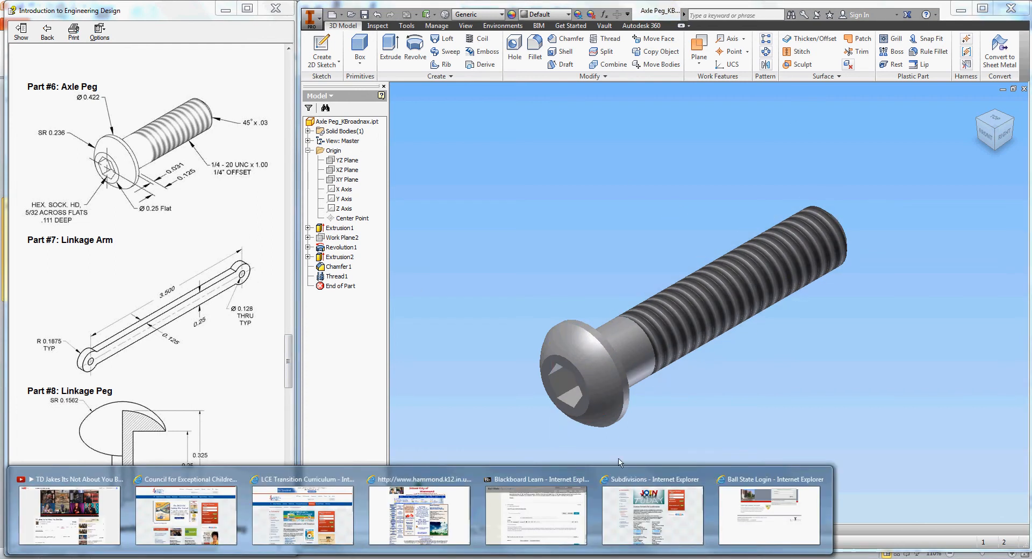
left_click(750, 479)
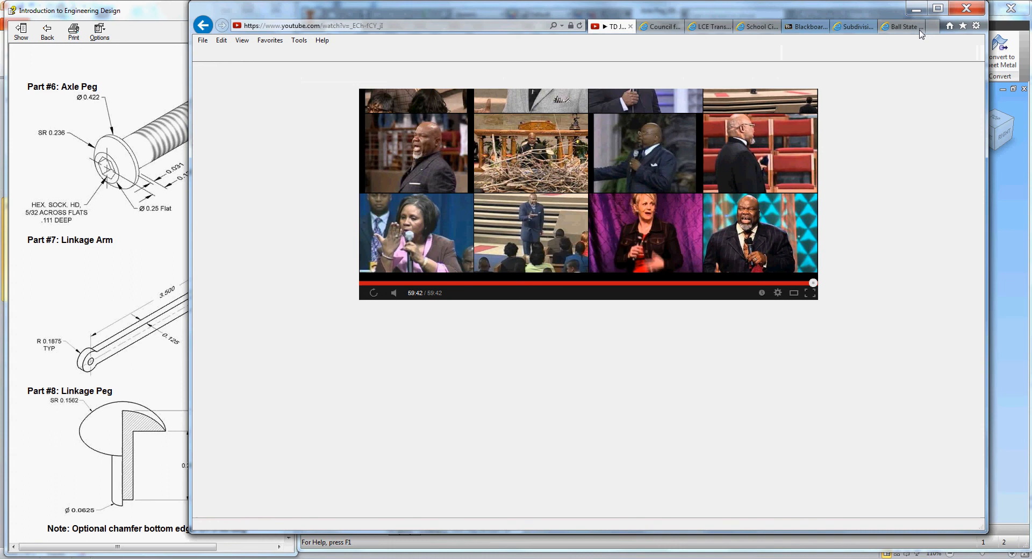
left_click(921, 31)
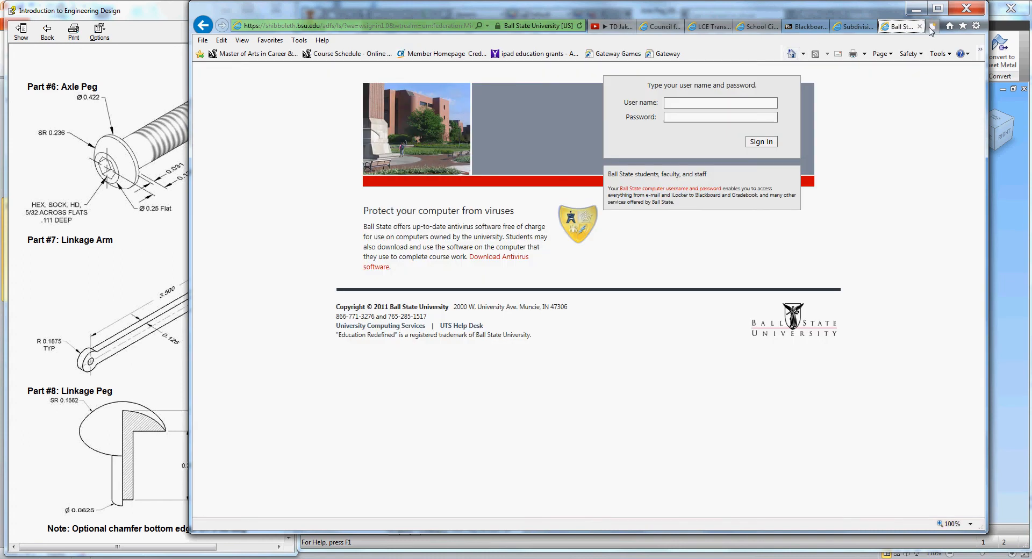
left_click(473, 25)
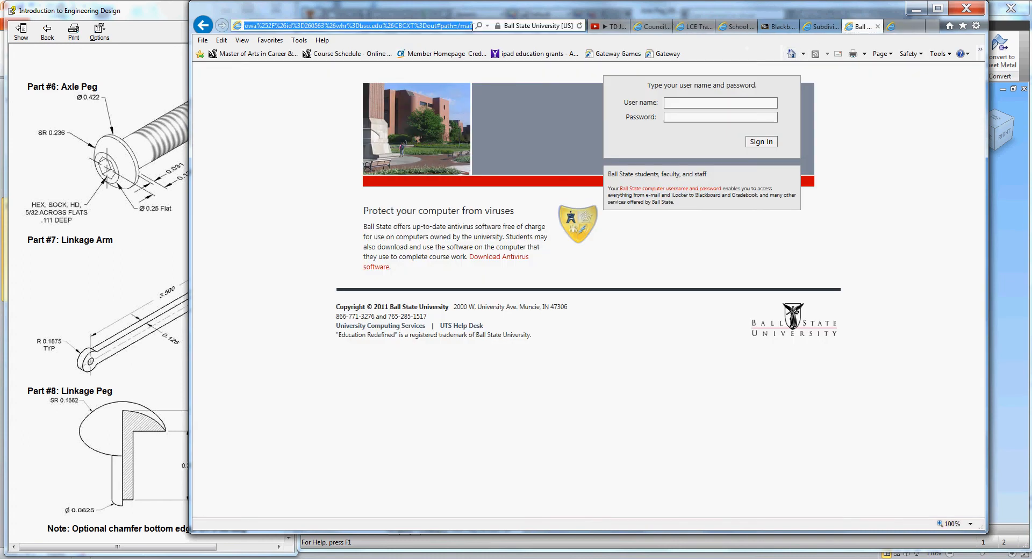
type("mybsu.edu")
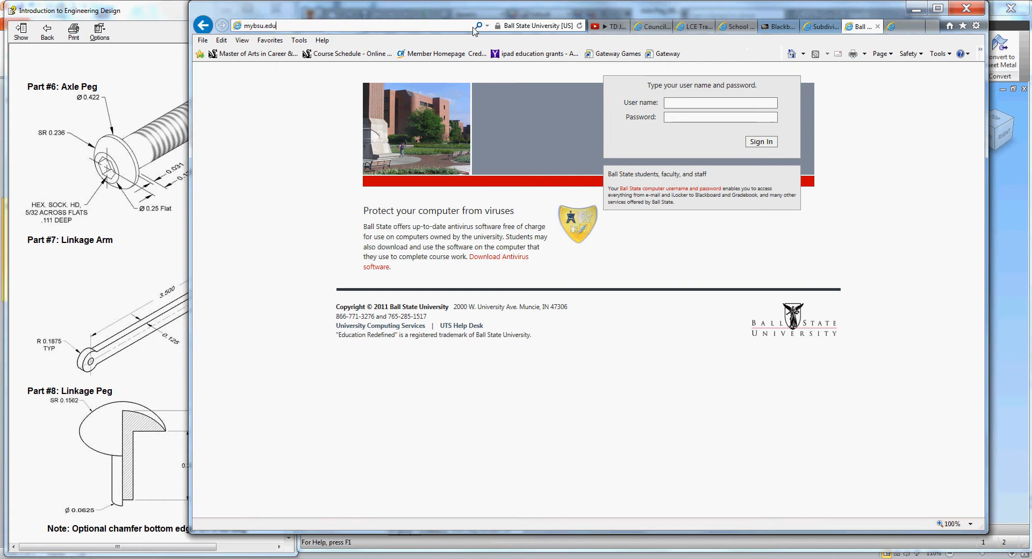
left_click(475, 27)
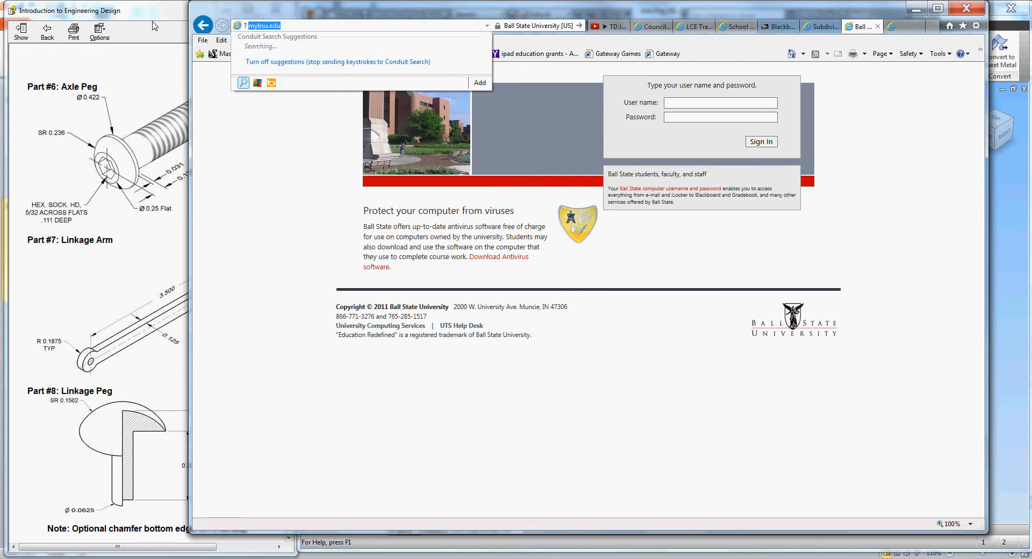
- Search the web for PLTW LMS in a new tab and open the 'User account | myPLTW' result
key("ctrl+t")
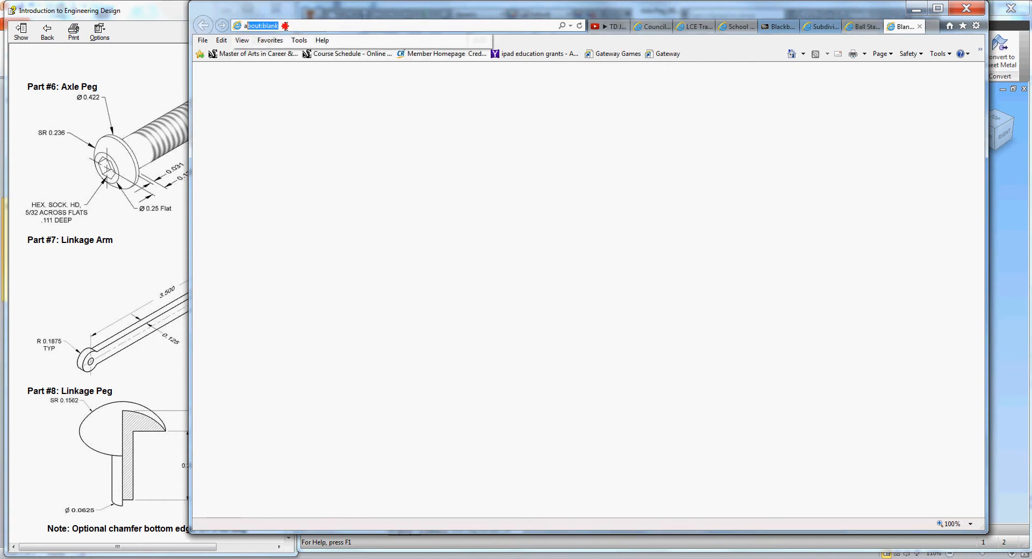
type("pltw")
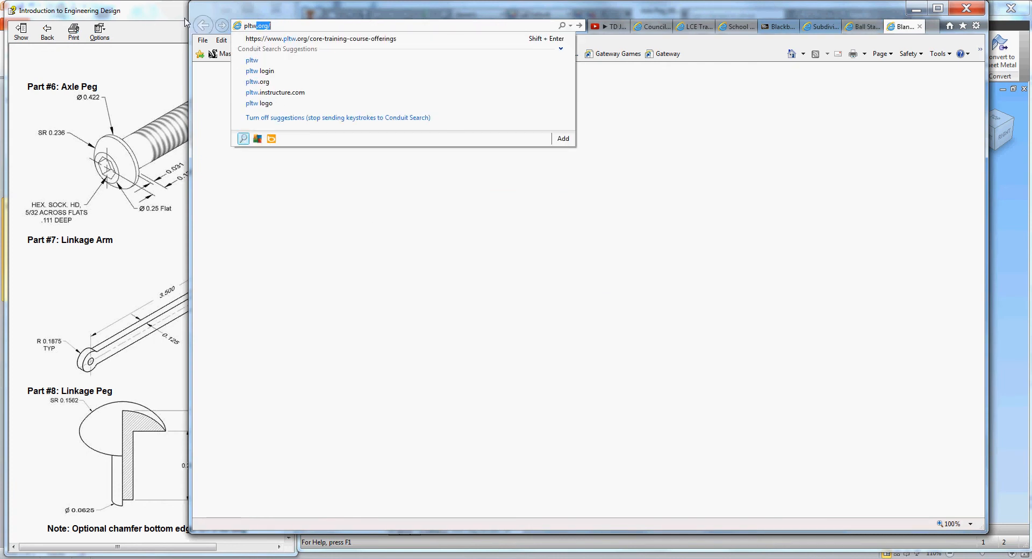
type(" bra")
key("Return")
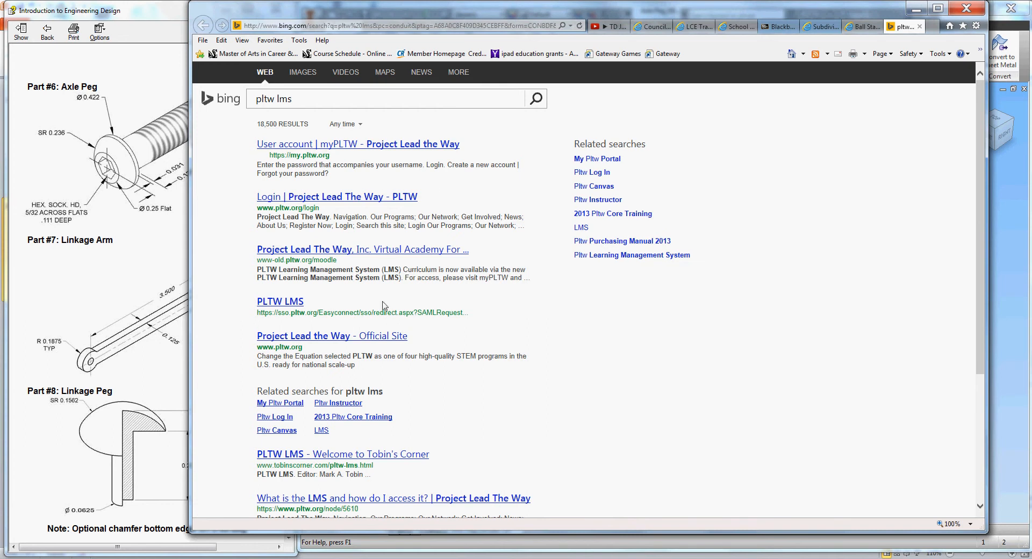
left_click(388, 143)
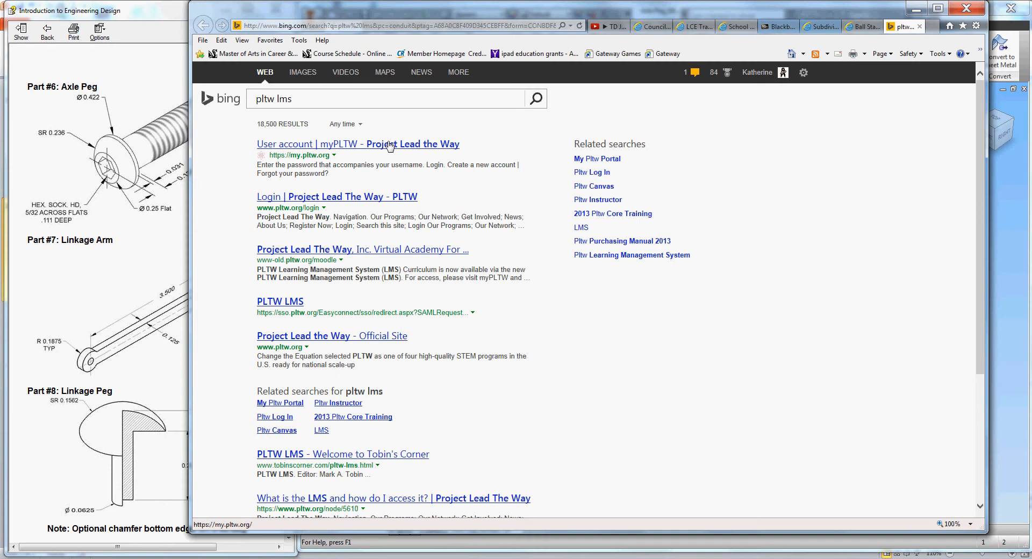
left_click(389, 146)
left_click(389, 146)
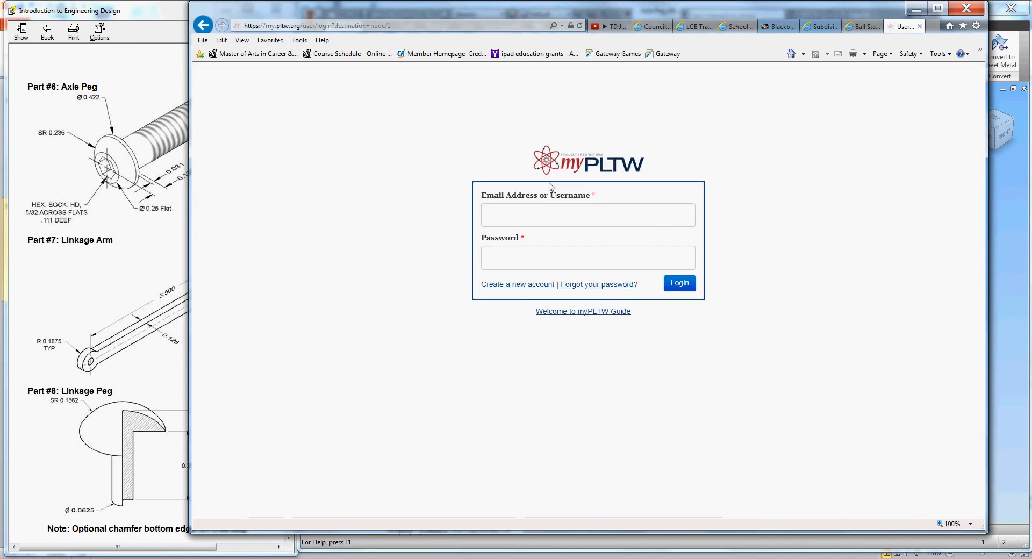
- Enter the account e-mail and password in myPLTW and submit the login form
left_click(552, 209)
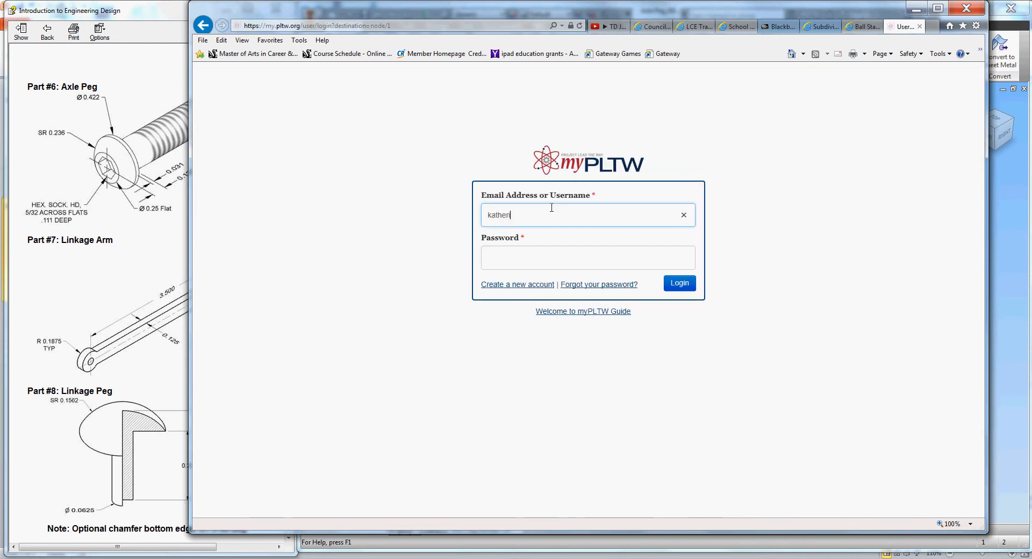
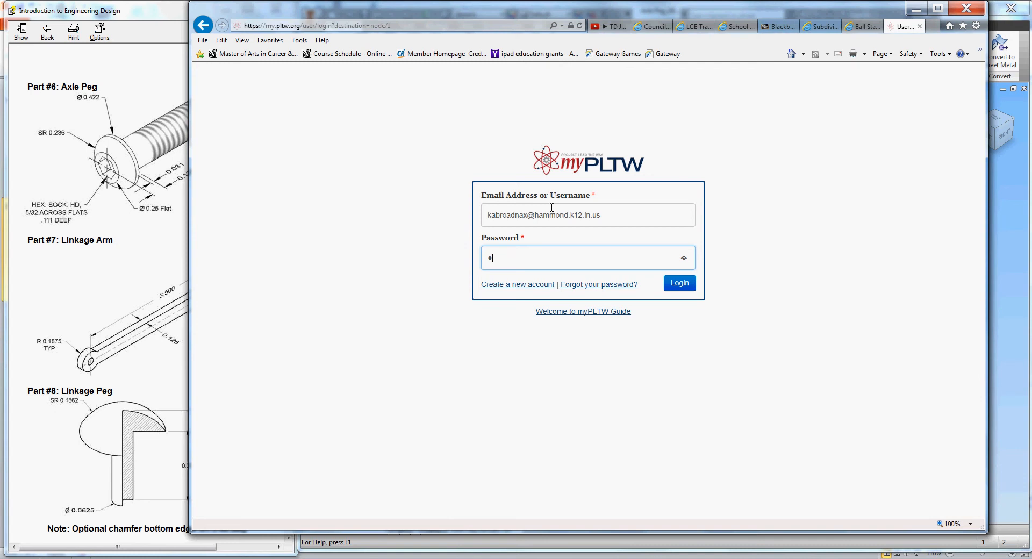
key("Return")
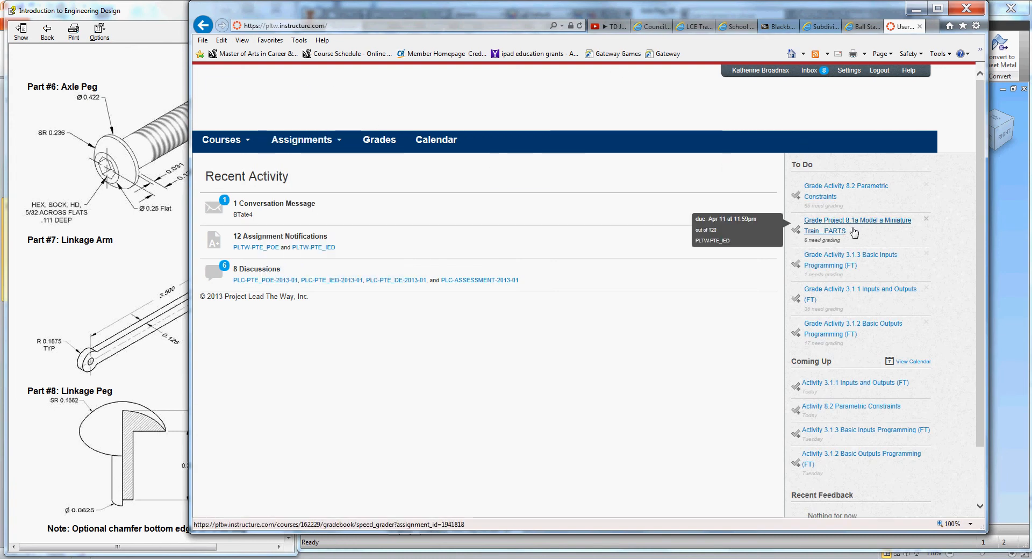
- Go from the Project 8.1a To Do item to the PLTW-PTE_IED course home and enable Student View
left_click(840, 237)
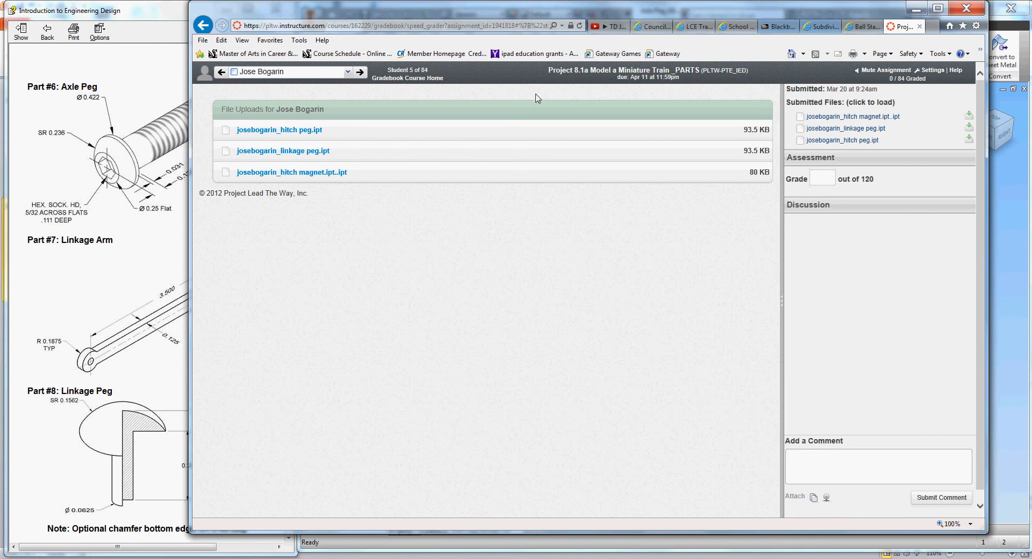
left_click(431, 78)
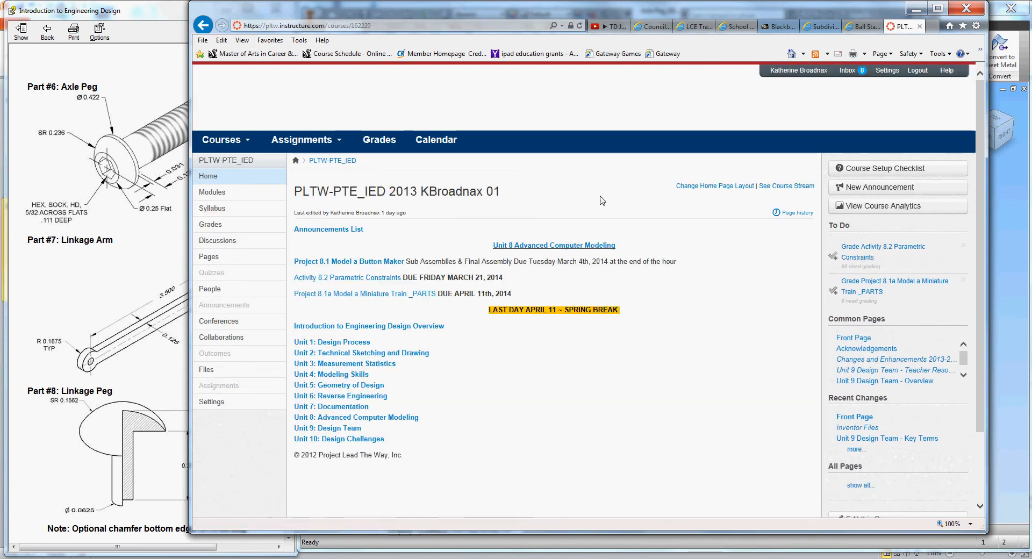
left_click(916, 188)
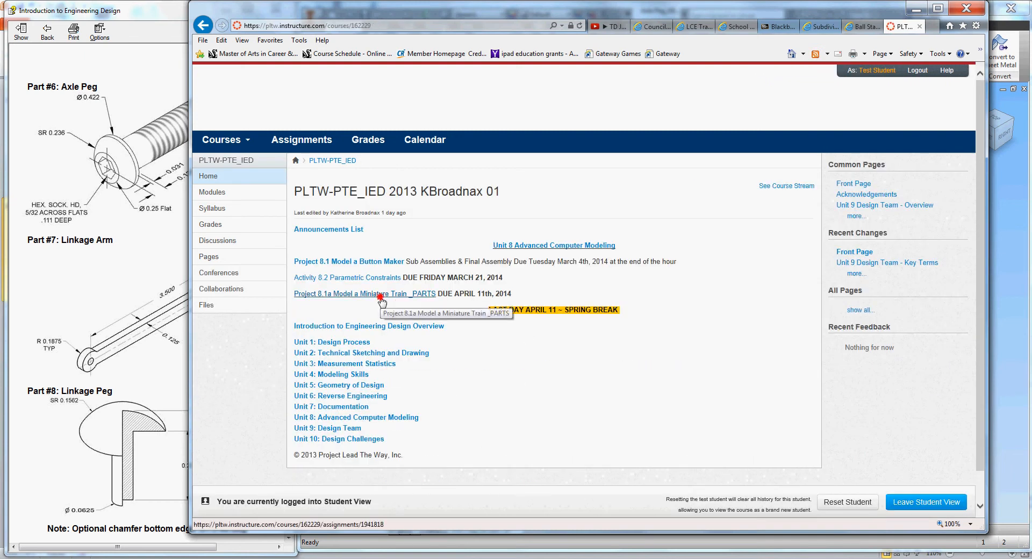
- Submit the Desktop Axle Peg .ipt to Project 8.1a Model a Miniature Train PARTS, then browse uploaded files
left_click(381, 297)
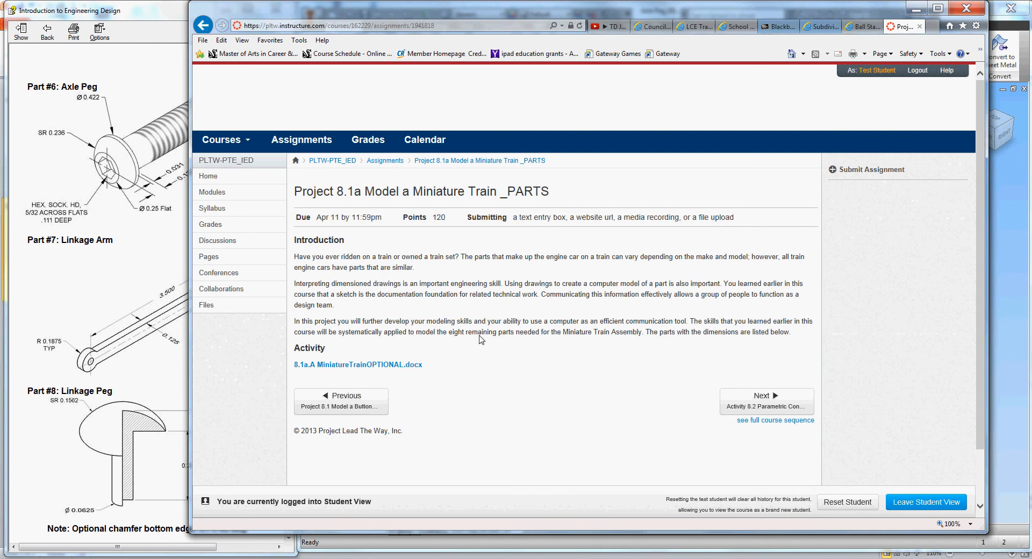
left_click(874, 168)
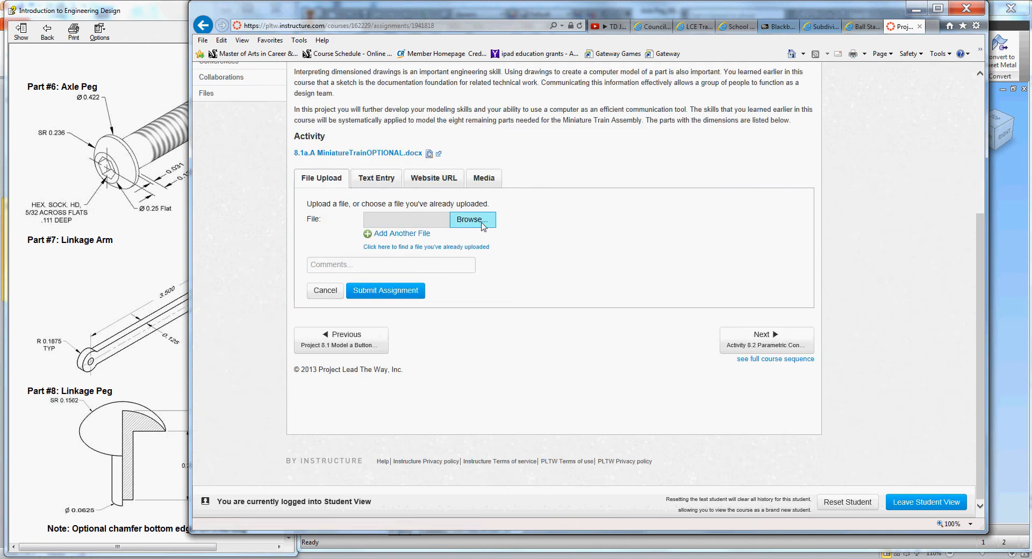
left_click(470, 222)
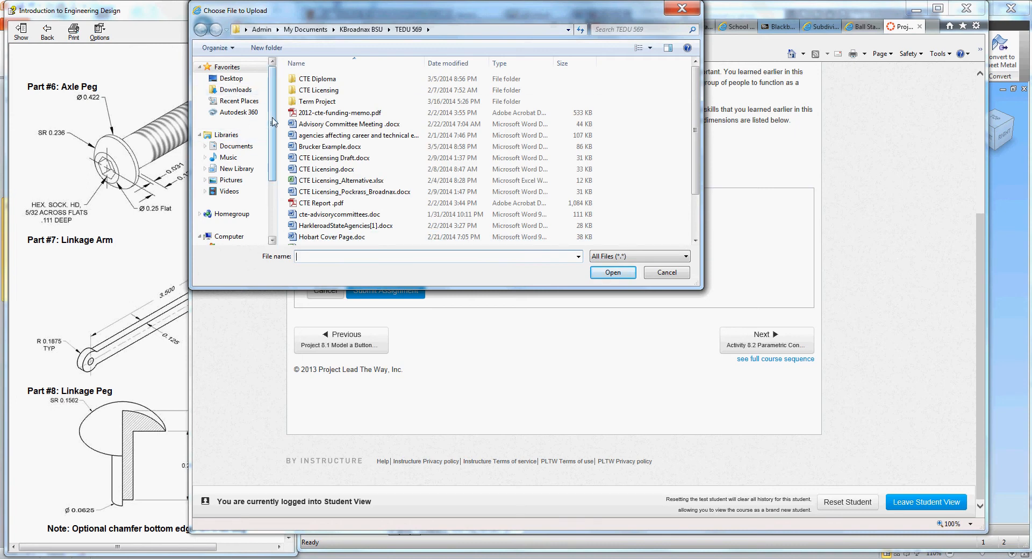
left_click(230, 78)
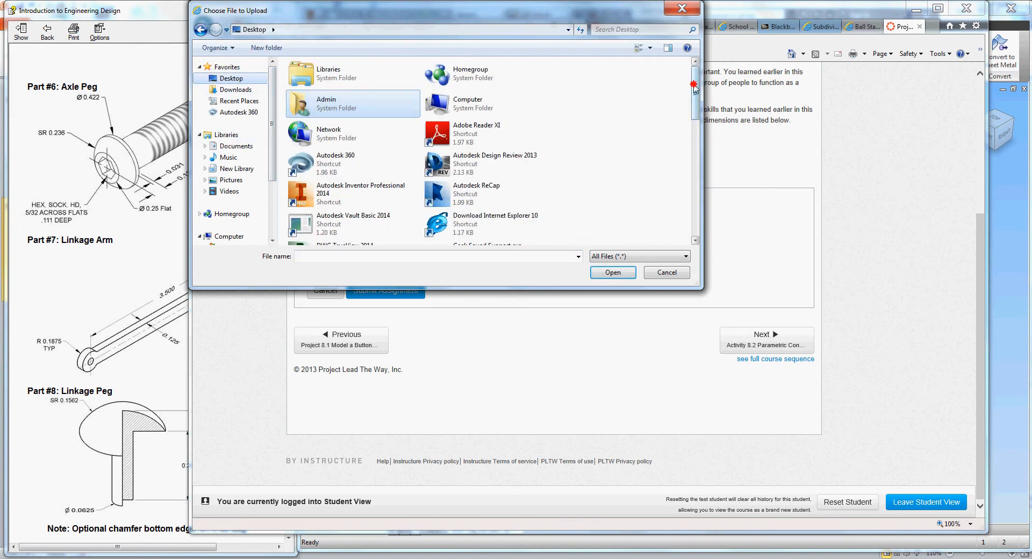
mouse_move(694, 75)
left_mouse_down()
mouse_move(694, 196)
mouse_move(694, 155)
left_mouse_up()
left_click(344, 125)
left_click(613, 273)
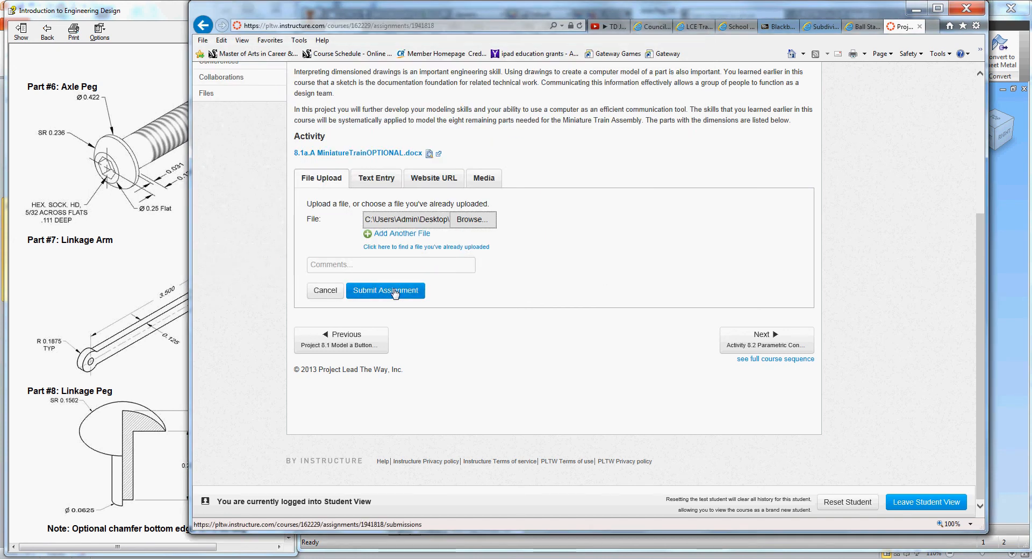
left_click(396, 292)
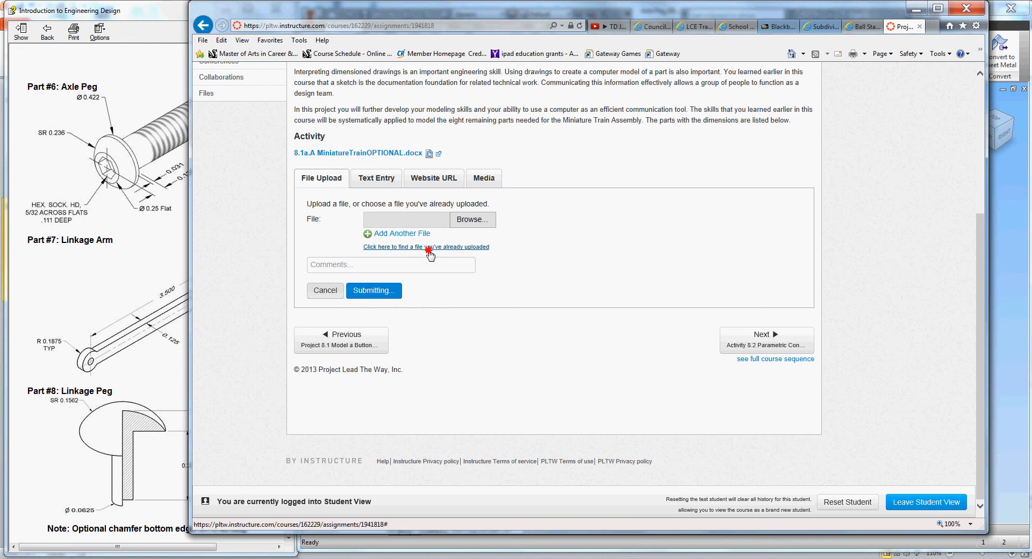
left_click(429, 248)
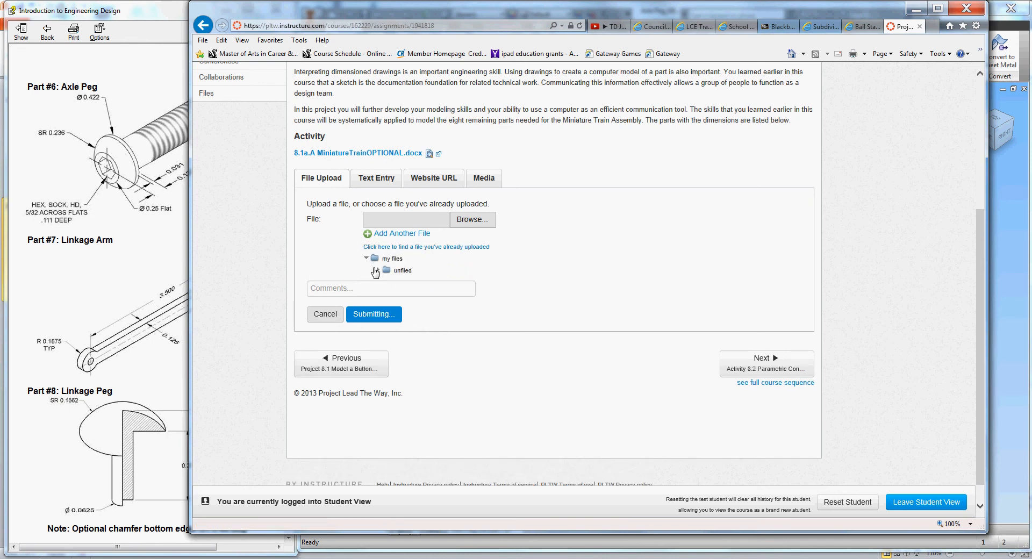
left_click(375, 271)
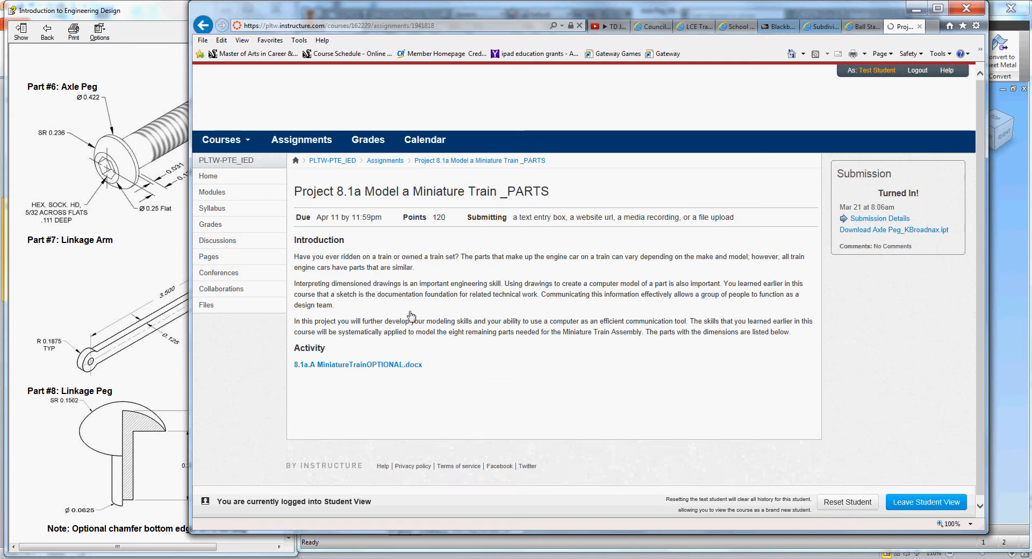
- Review the Submission Details for the 158 KB Axle Peg upload, then minimize the browser
left_click(877, 215)
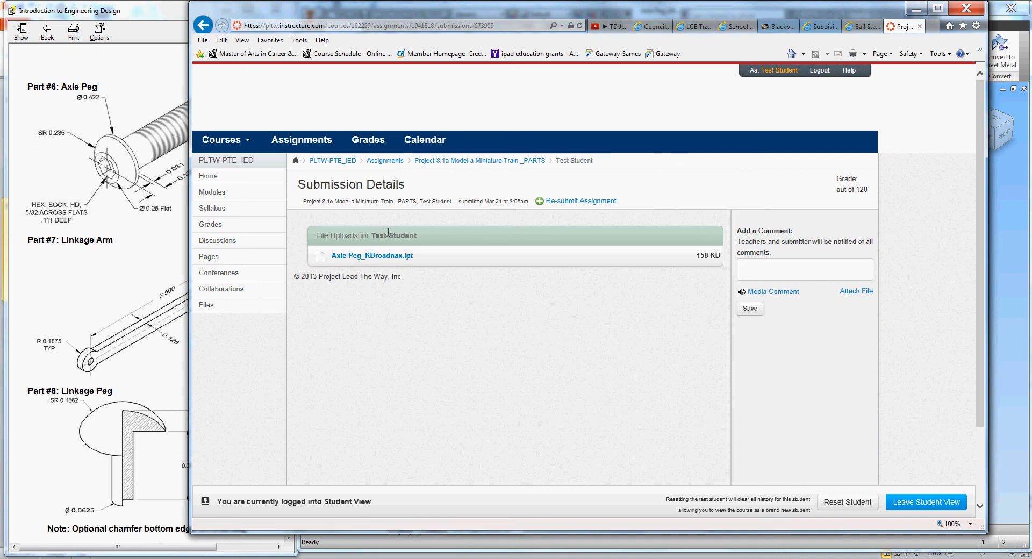
left_click(917, 8)
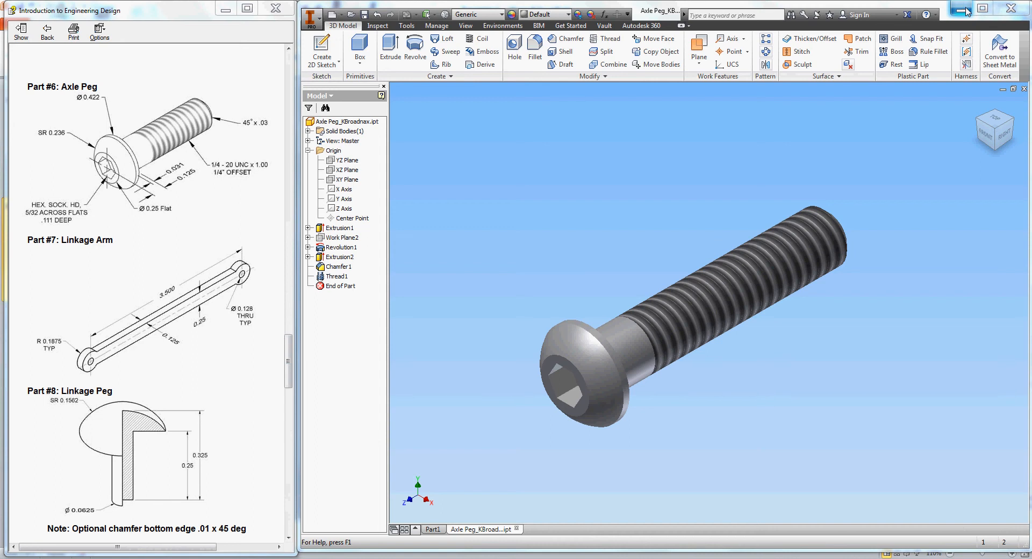
- Minimize Inventor, PowerPoint, help and Explorer windows, recycle the Axle Peg desktop file, then restore Inventor
left_click(967, 12)
left_click(960, 10)
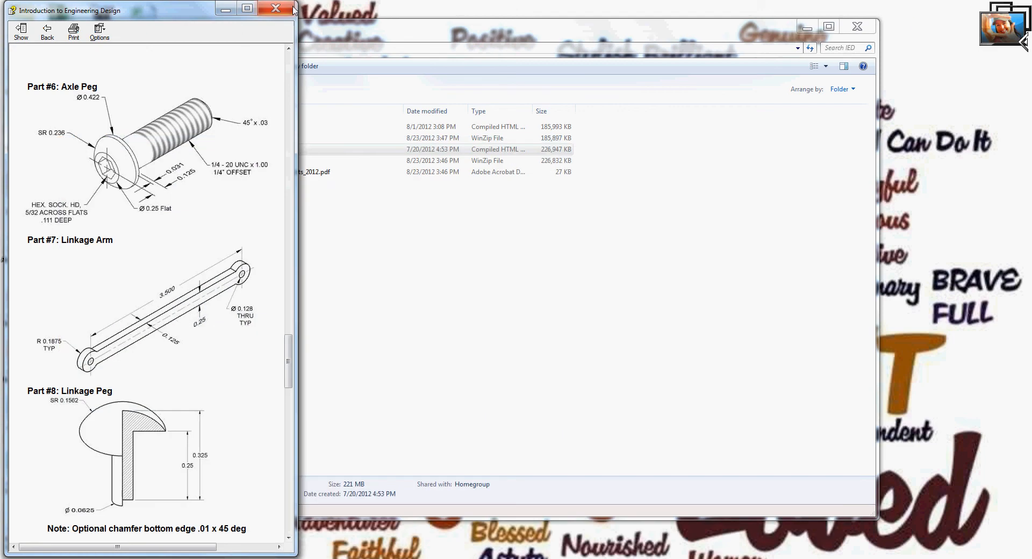
left_click(226, 9)
left_click(806, 27)
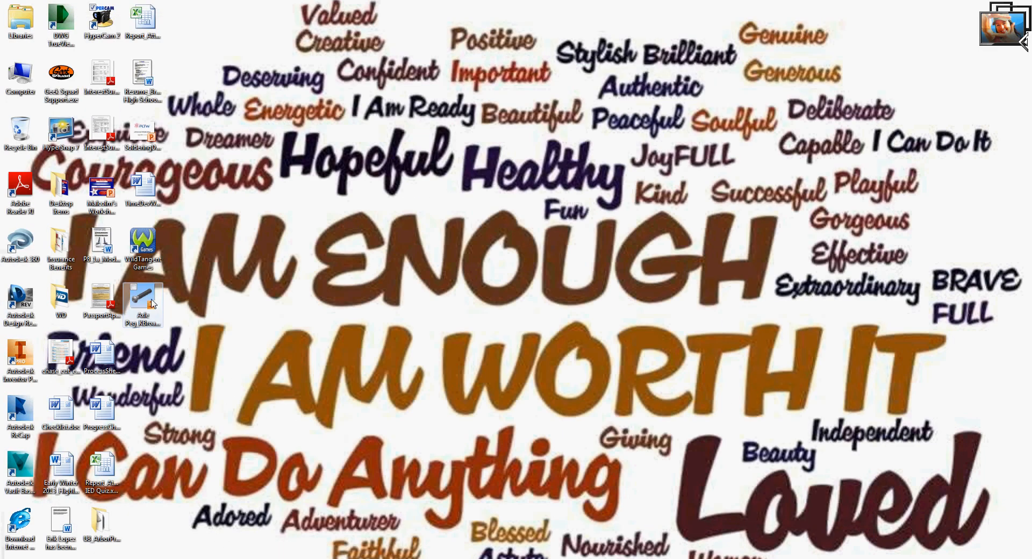
left_click_drag(153, 304, 22, 136)
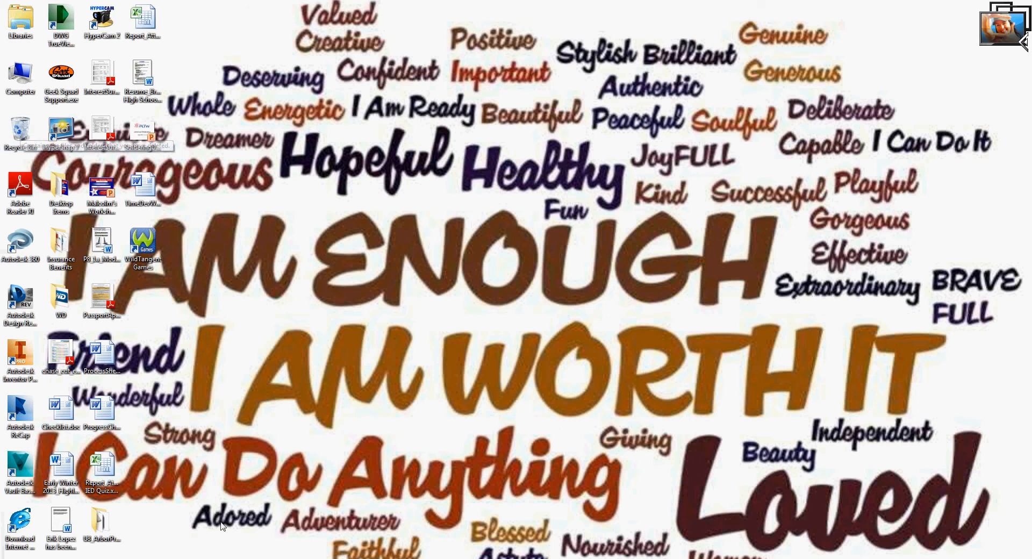
left_click(222, 558)
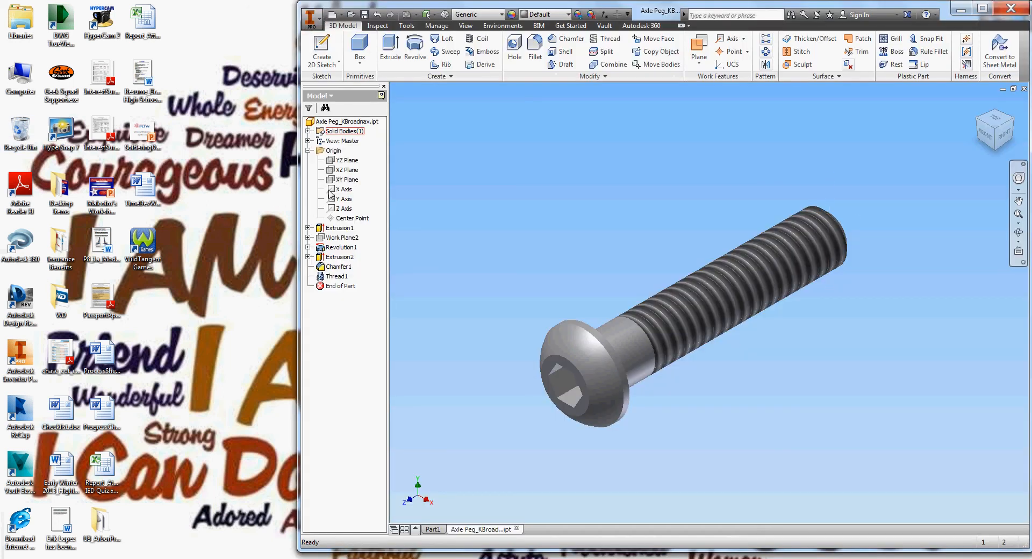
- Highlight the Thread1 feature in the Axle Peg model browser
left_click(337, 276)
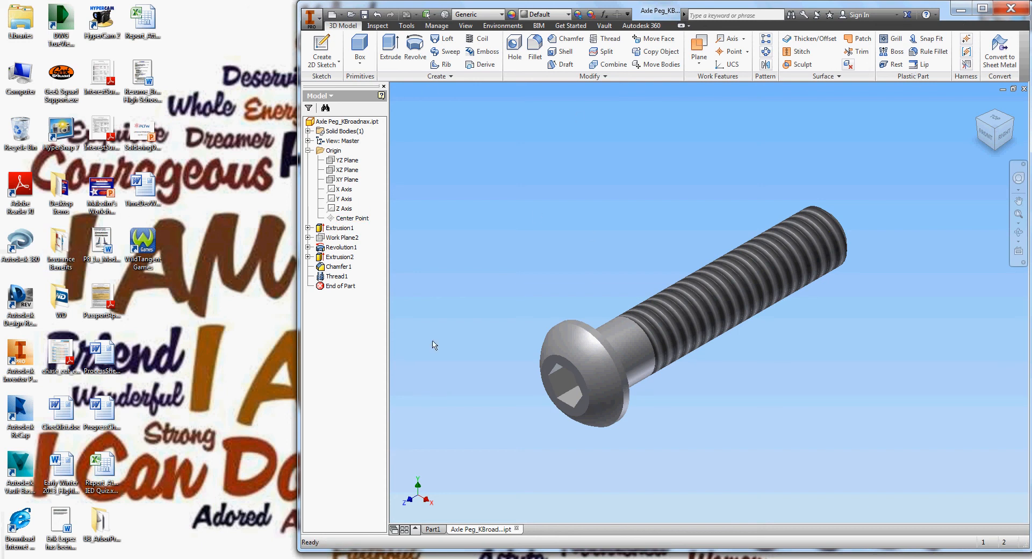
- Bring the HyperCam recording window to the front from the taskbar
left_click(473, 558)
left_click(380, 356)
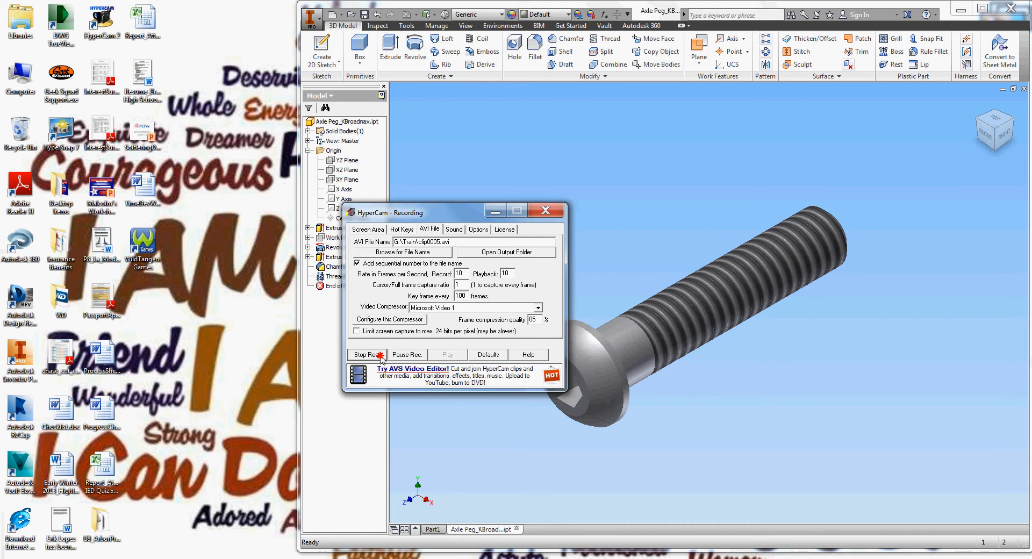